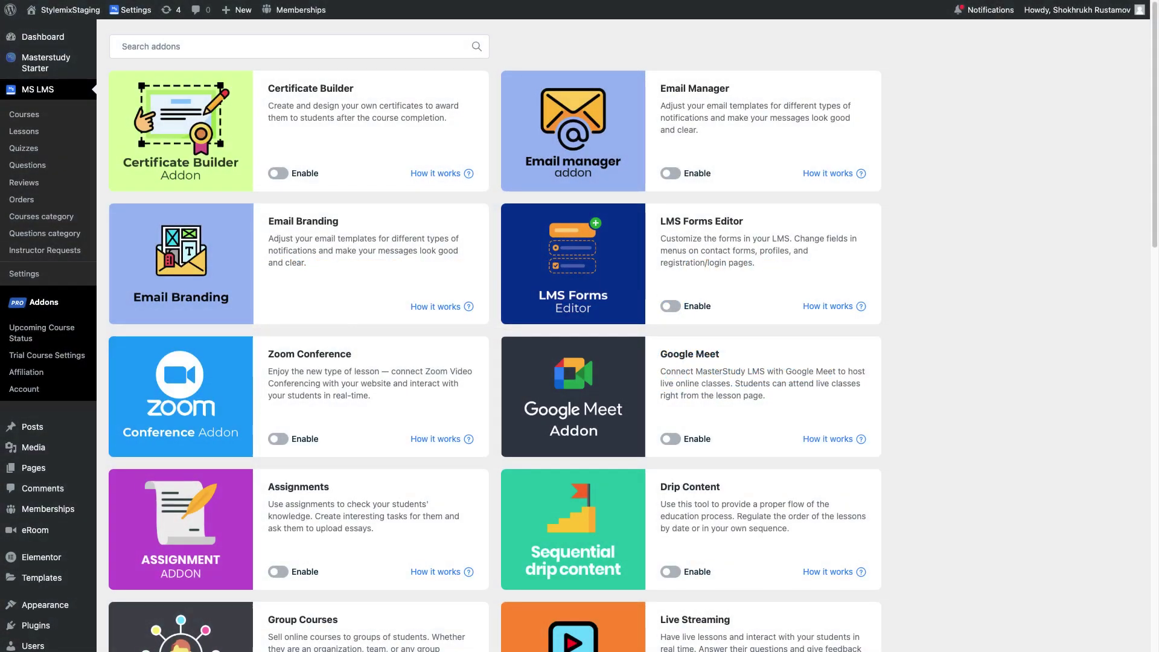
Switch on the Enable toggle of the Upcoming Course Status addon card.
scroll(580, 326, down, 5)
scroll(580, 327, down, 14)
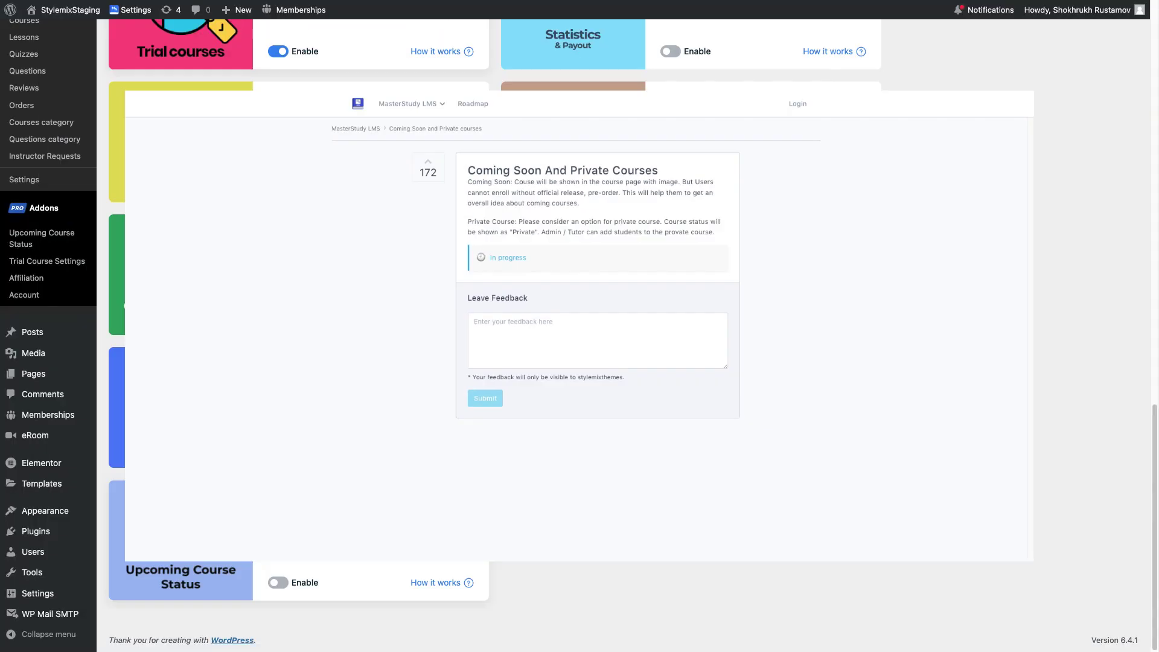
click(279, 583)
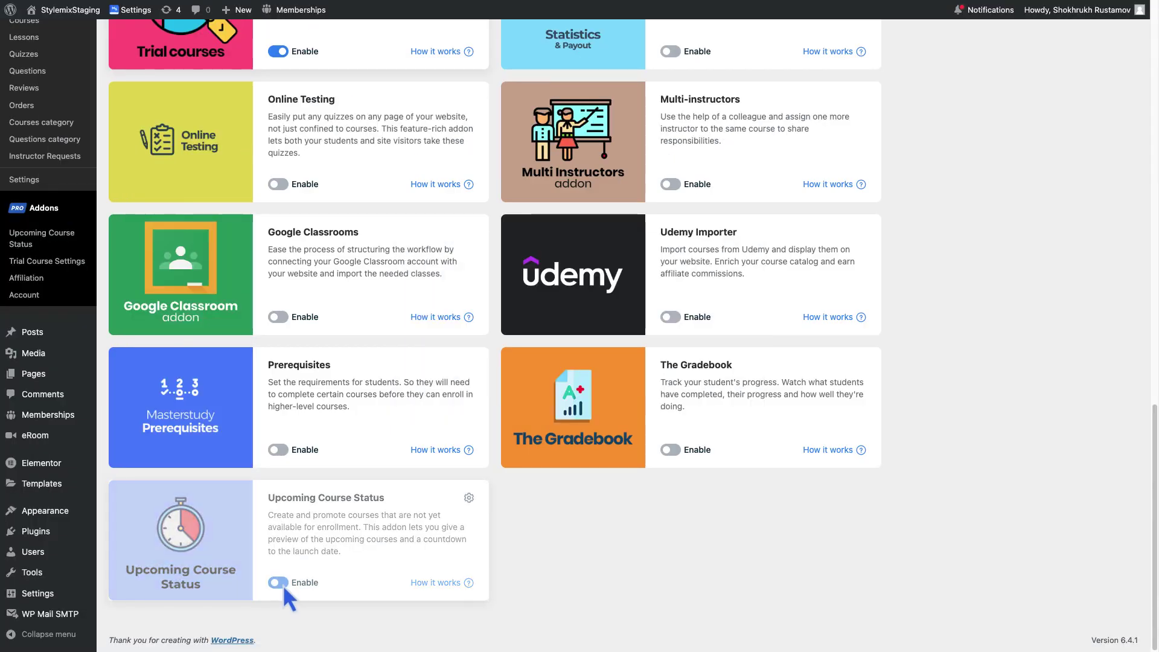
Keep instructor access, preordering and bundle inclusion allowed in Upcoming Course Status settings, then open Courses.
click(469, 499)
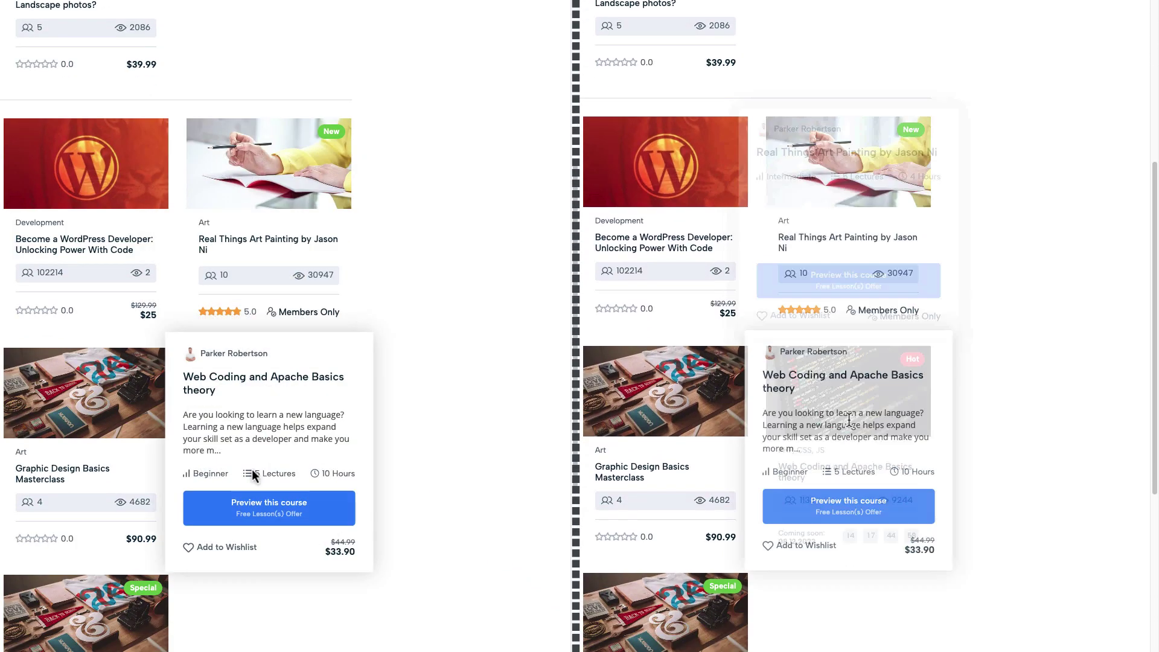
click(255, 506)
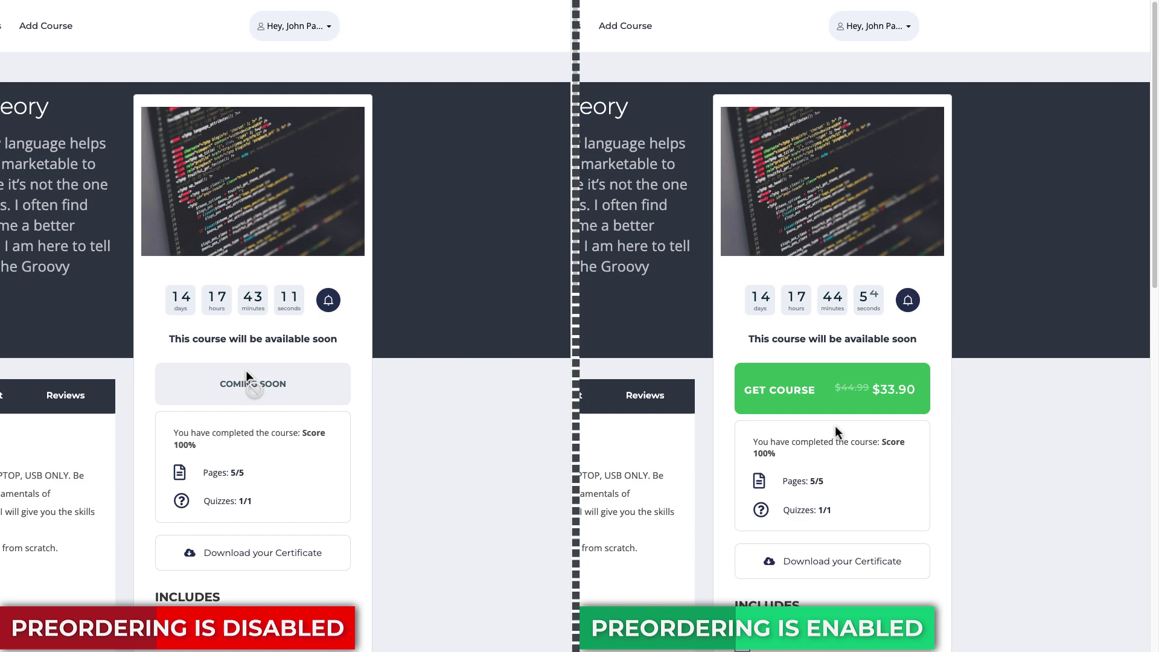
click(831, 404)
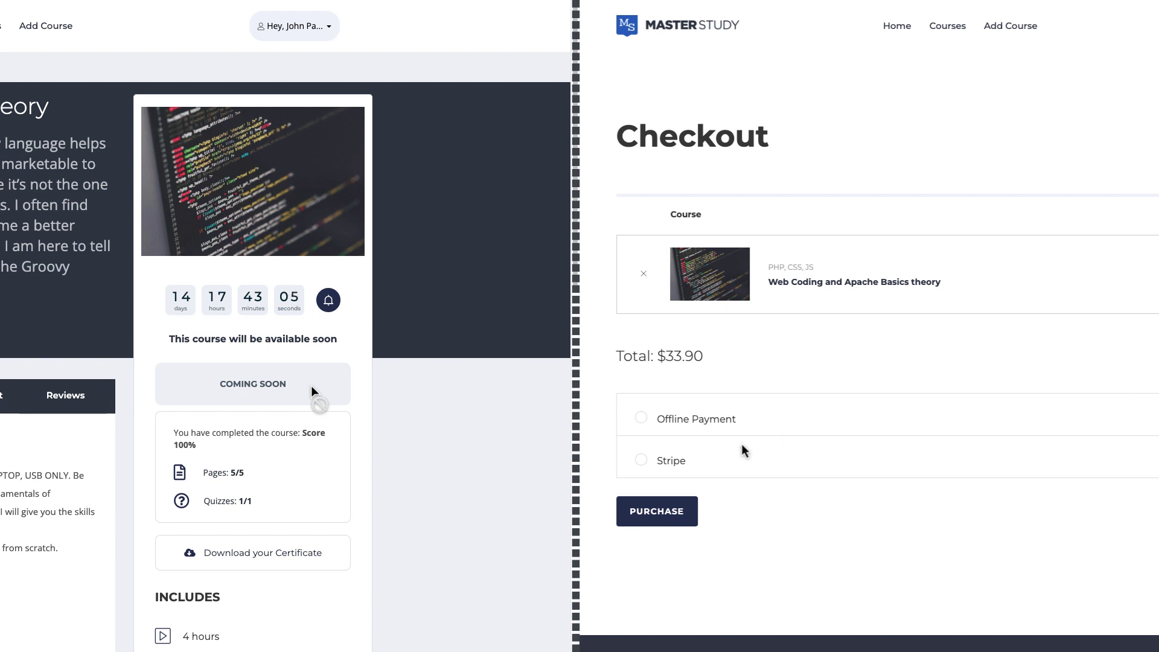
click(676, 462)
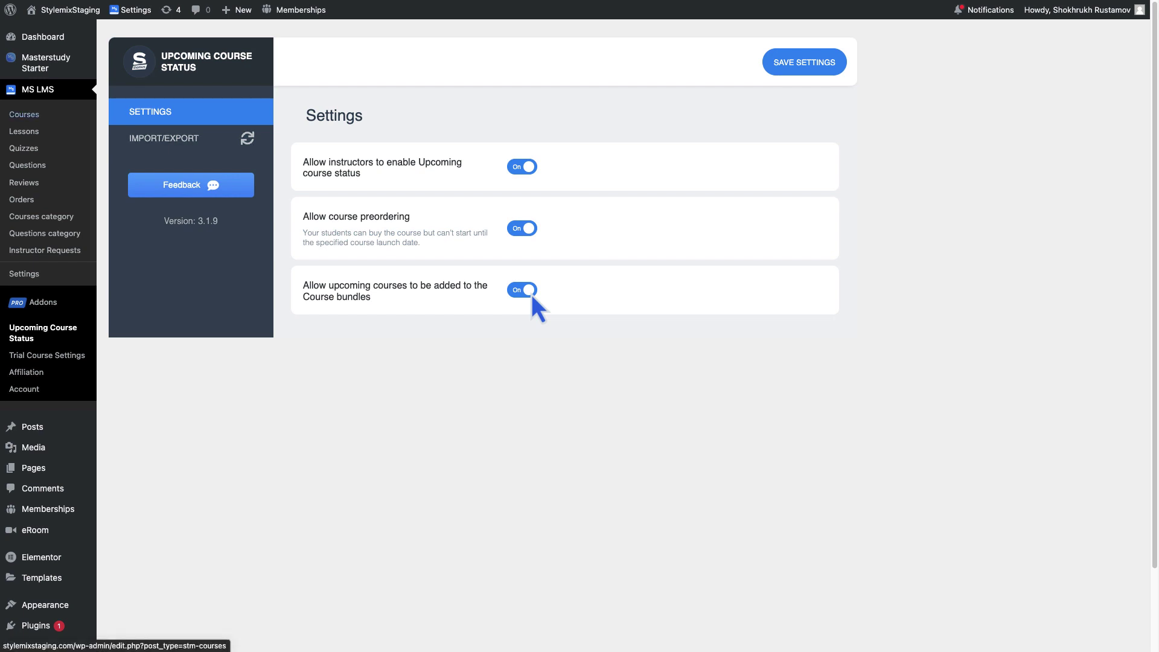
click(33, 116)
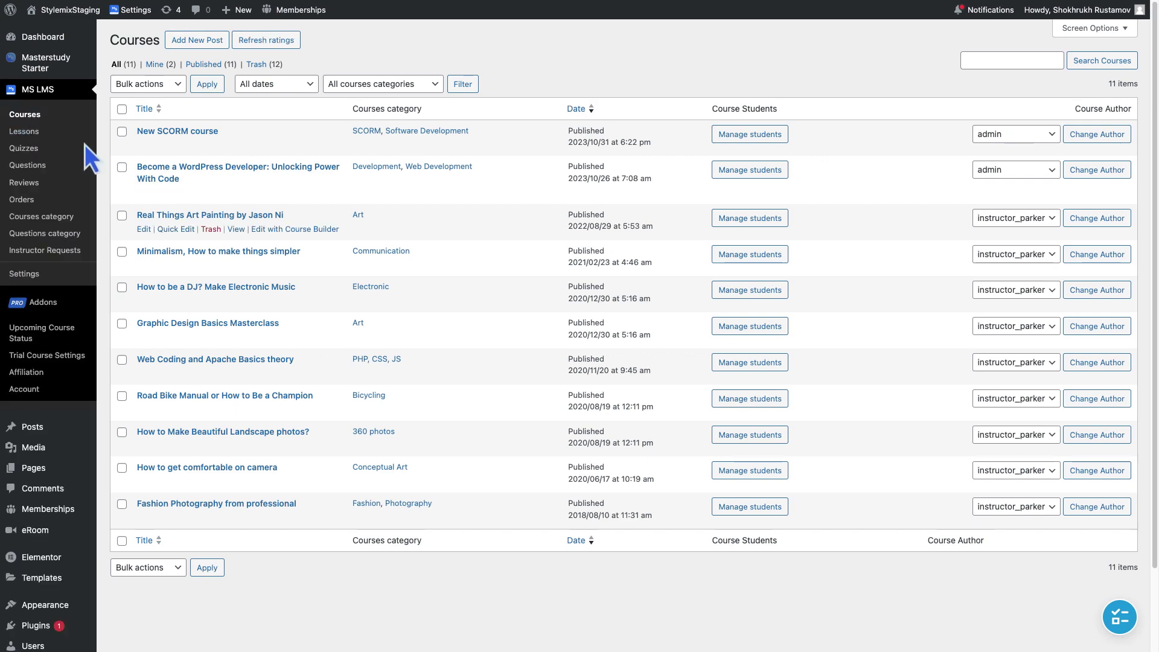
Turn on Upcoming Course Status in Minimalism's Access settings, ending 16/11/2023 at 00:05.
click(315, 266)
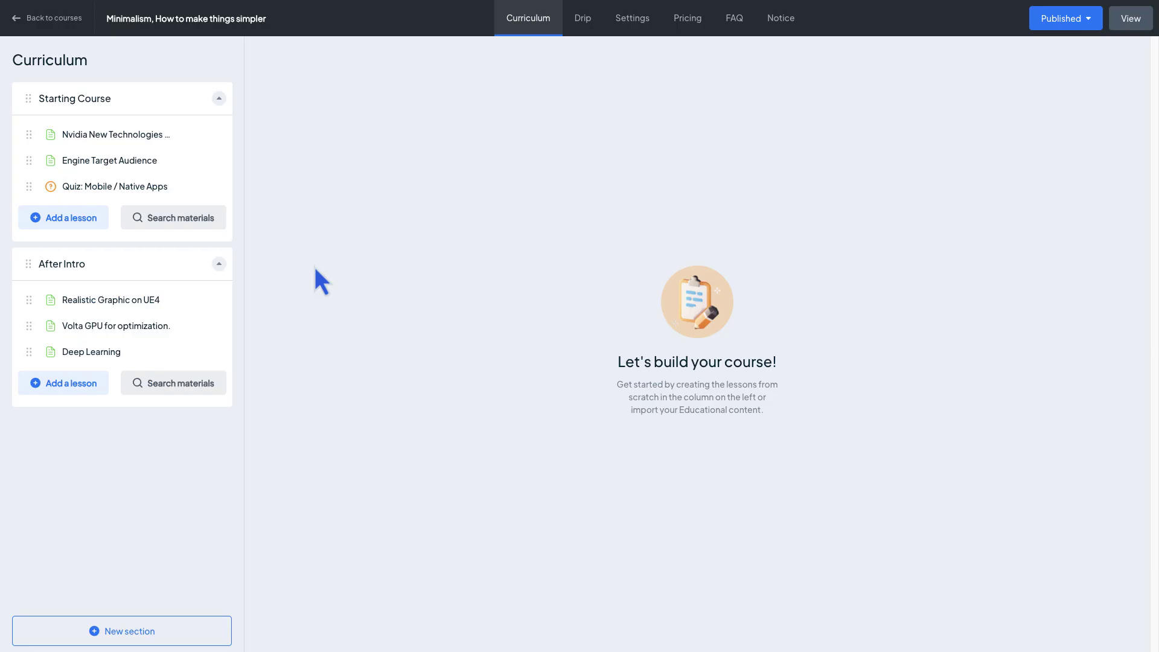
click(639, 26)
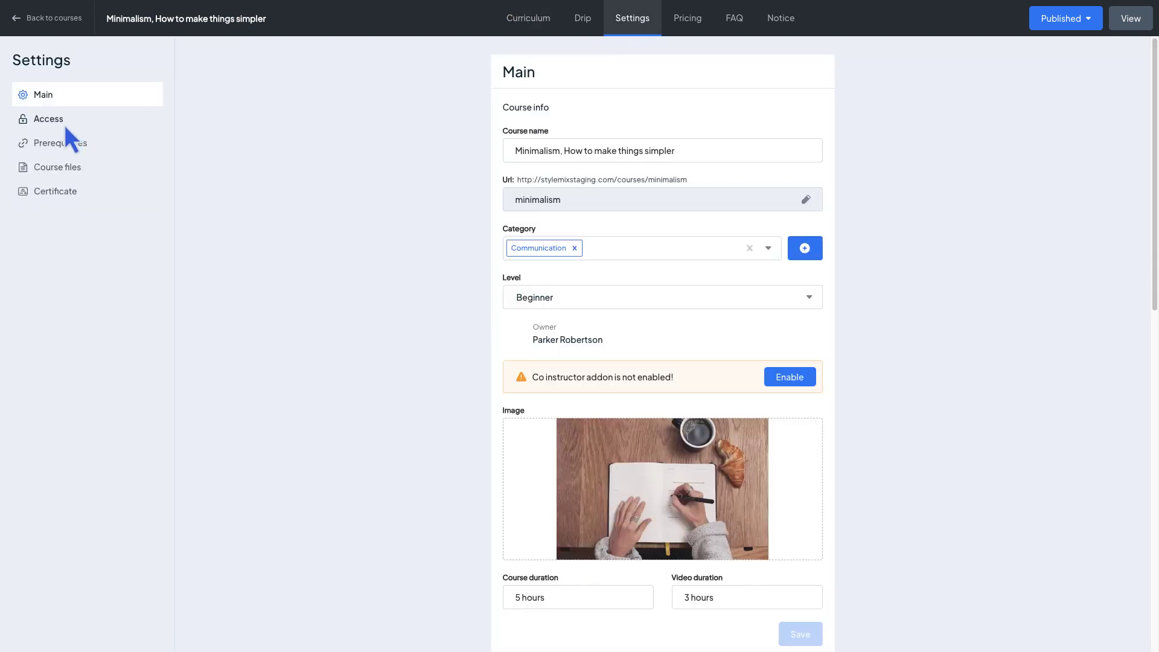
click(64, 123)
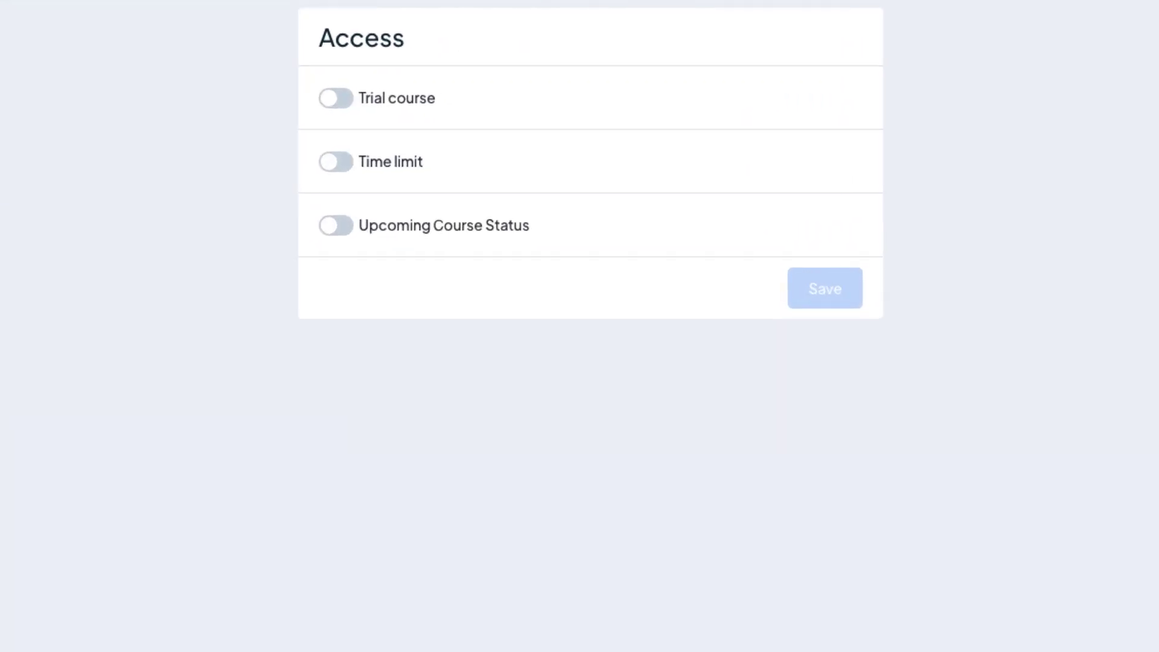
click(345, 232)
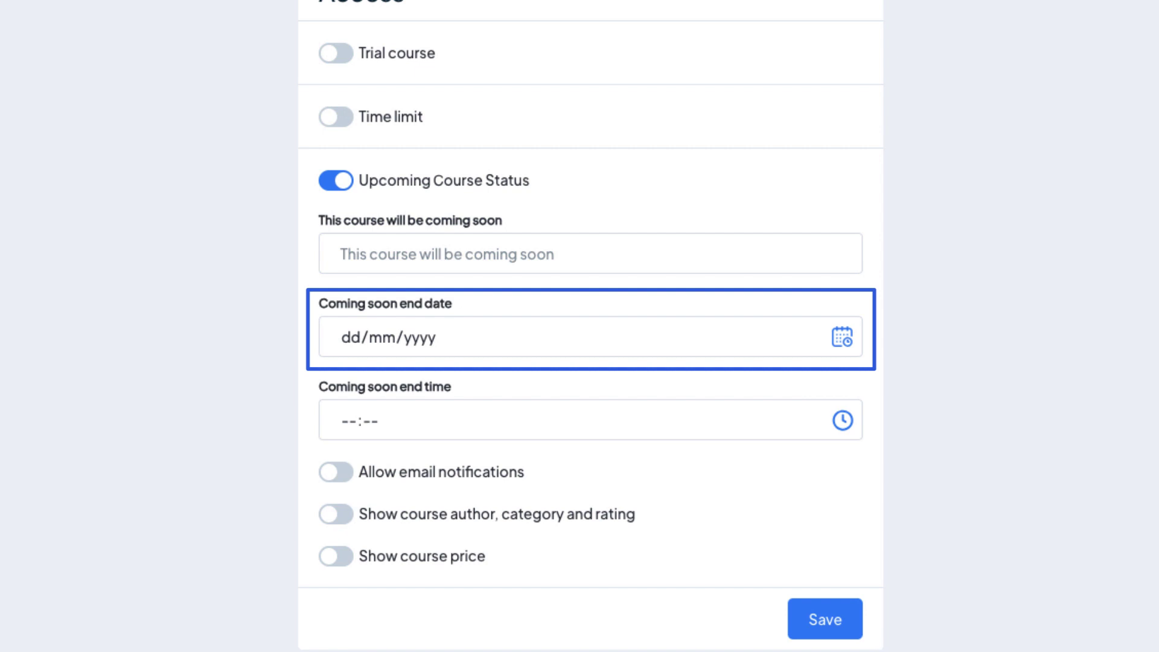
click(784, 345)
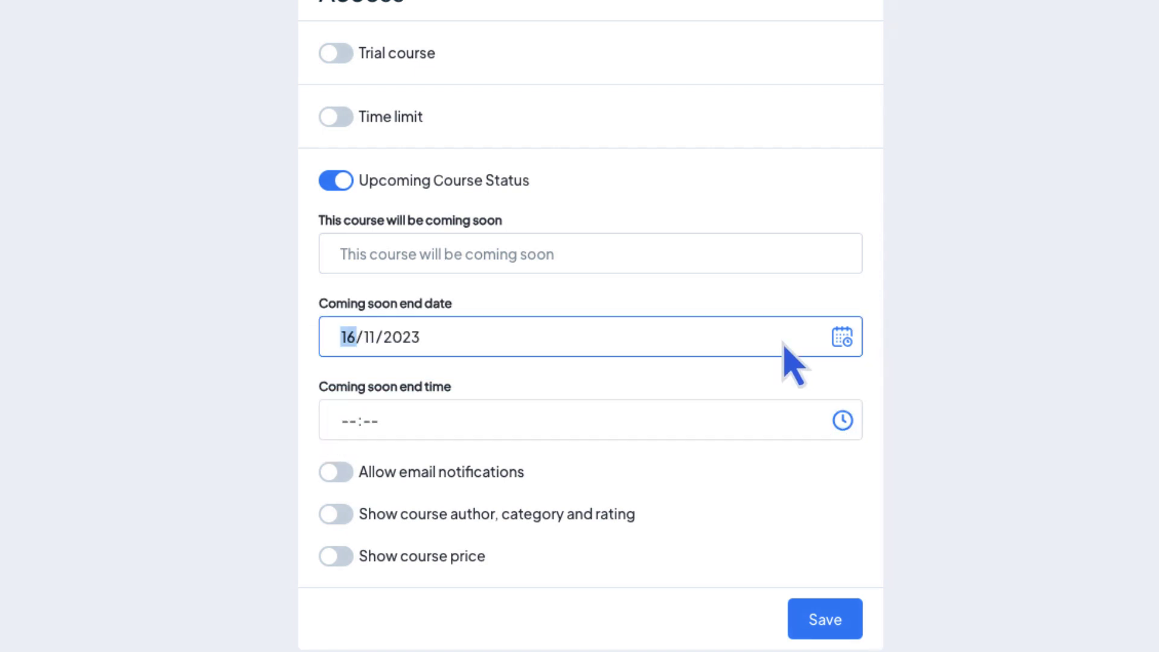
click(790, 427)
text(0005)
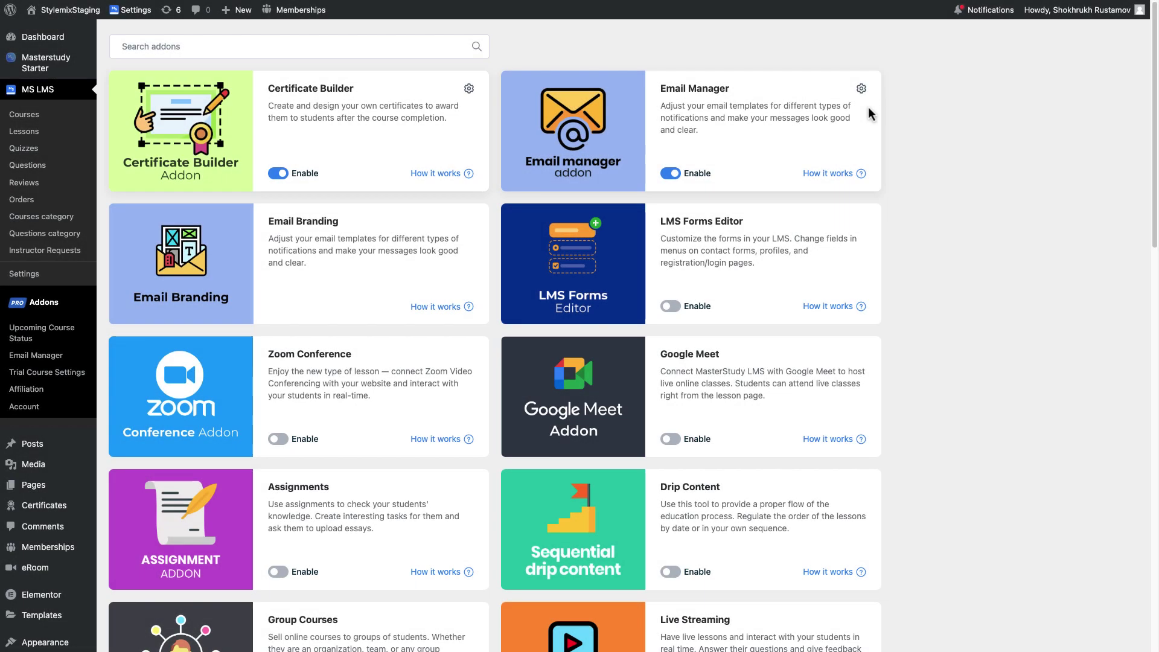
Append '. ENJOY!' to the Upcoming course-available email, save it, and enable author details display.
click(862, 86)
click(152, 325)
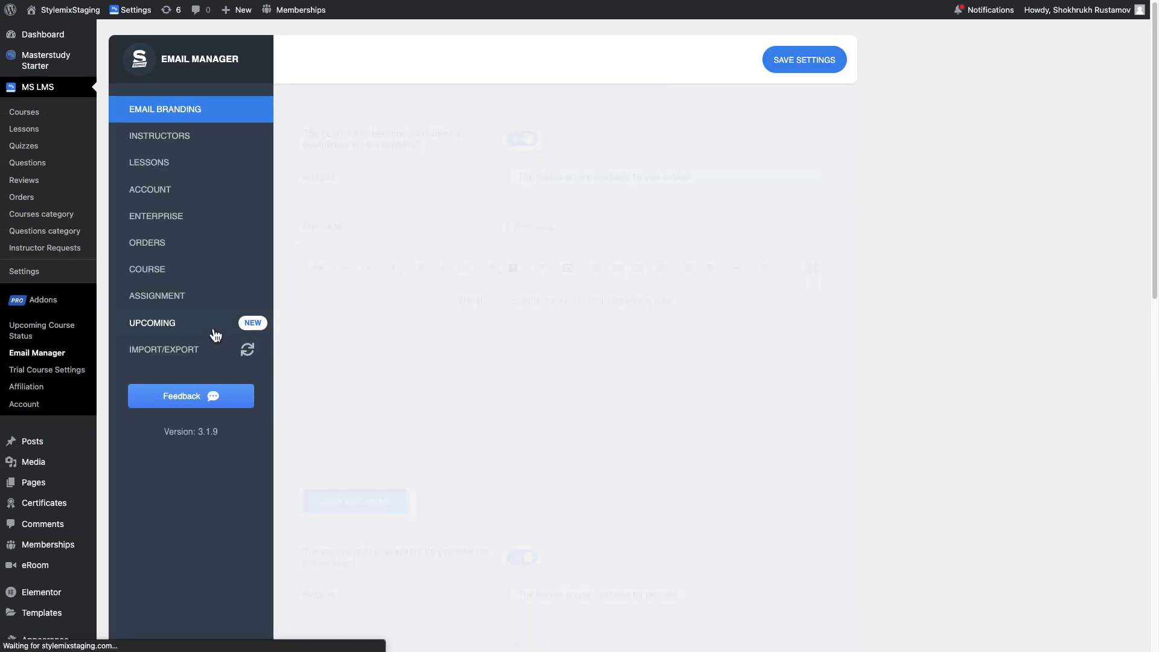
scroll(574, 272, down, 1)
click(669, 266)
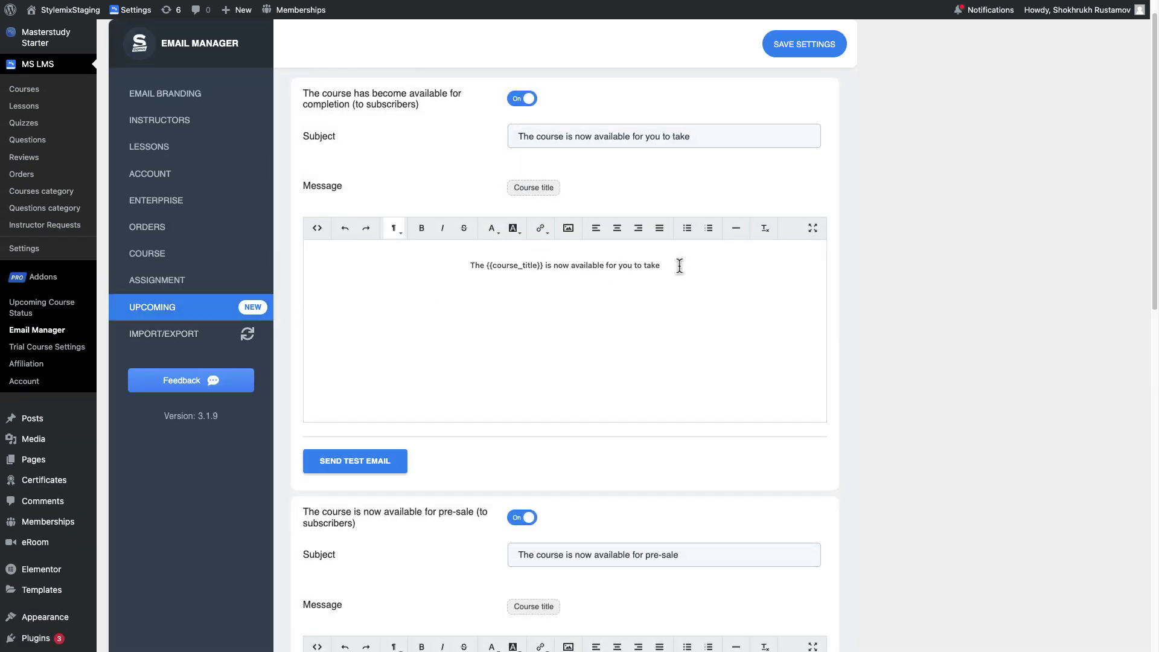
text(. ENJOY!)
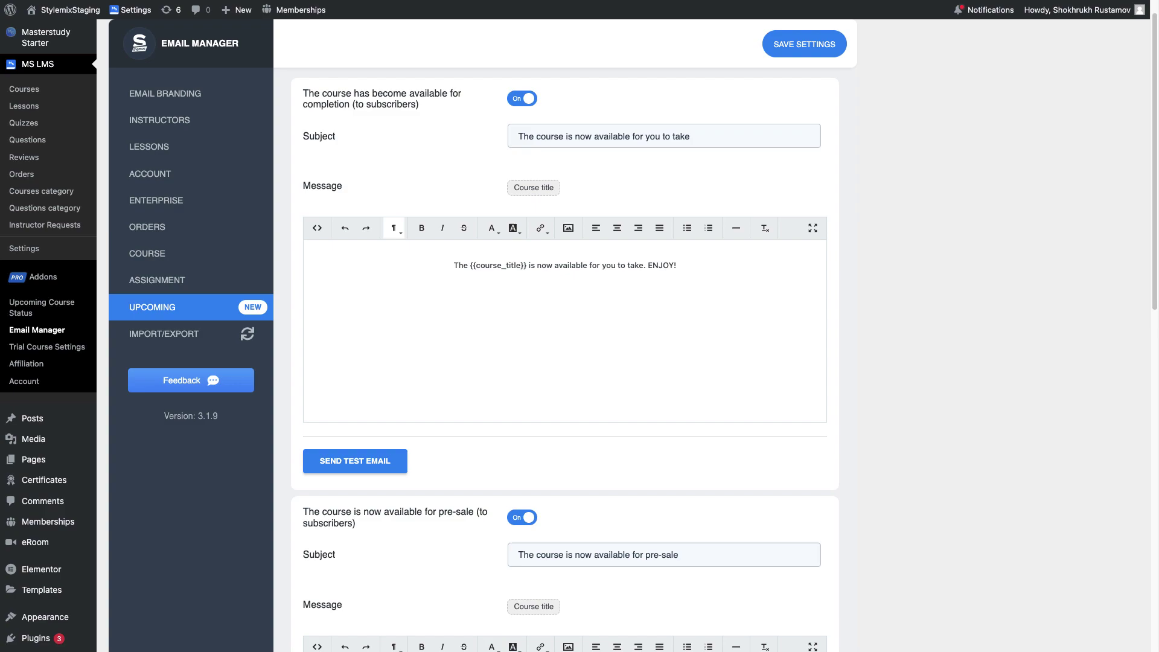
click(803, 48)
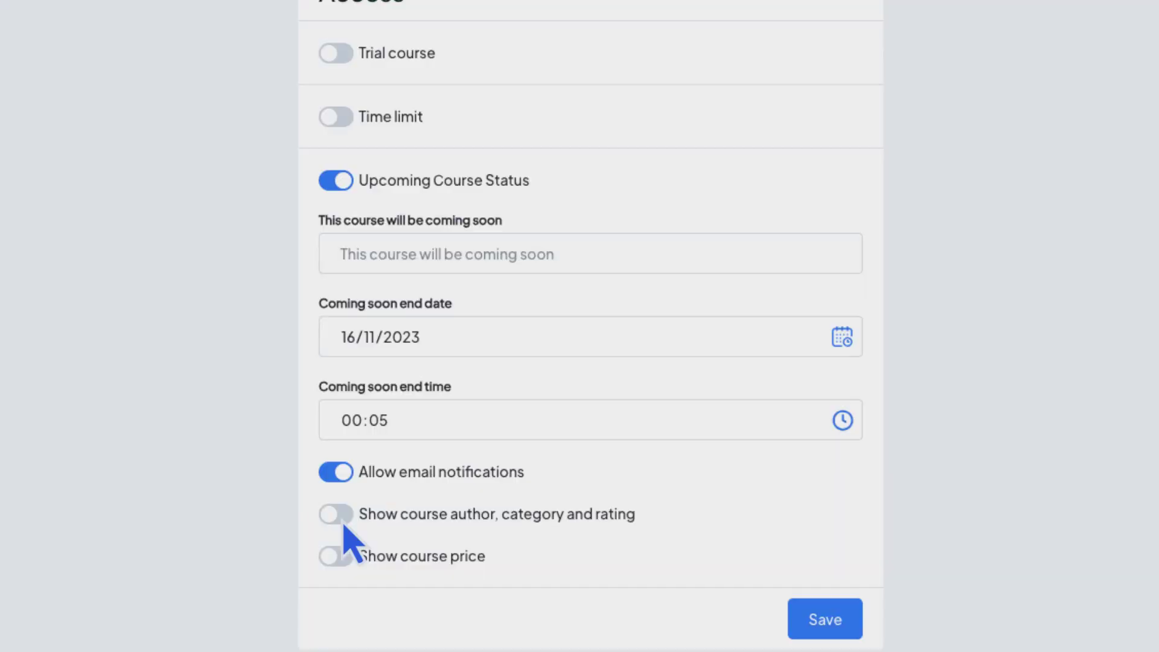
click(343, 523)
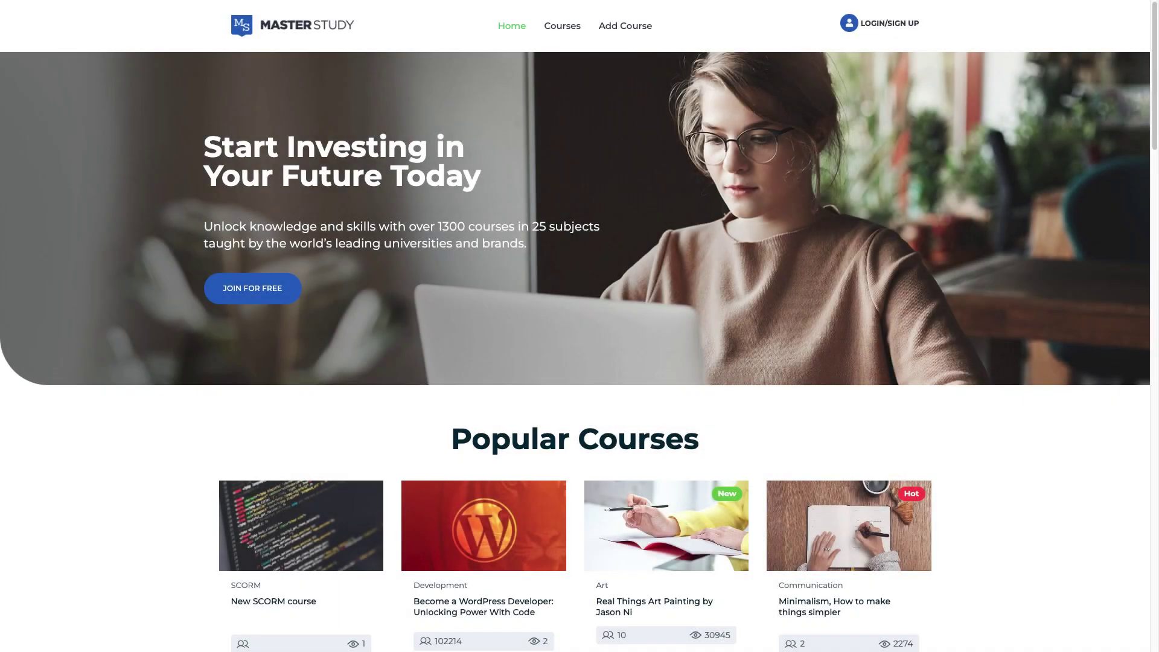
Go to the front-end Courses listing and find the Minimalism course card.
scroll(578, 326, down, 2)
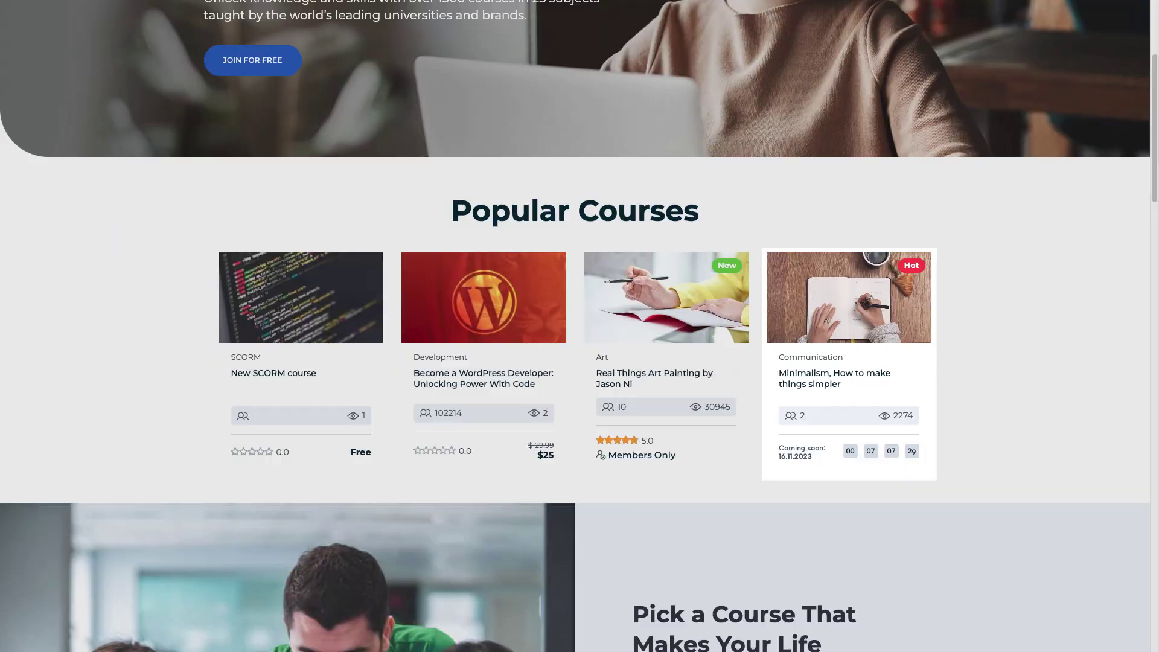
scroll(579, 326, up, 4)
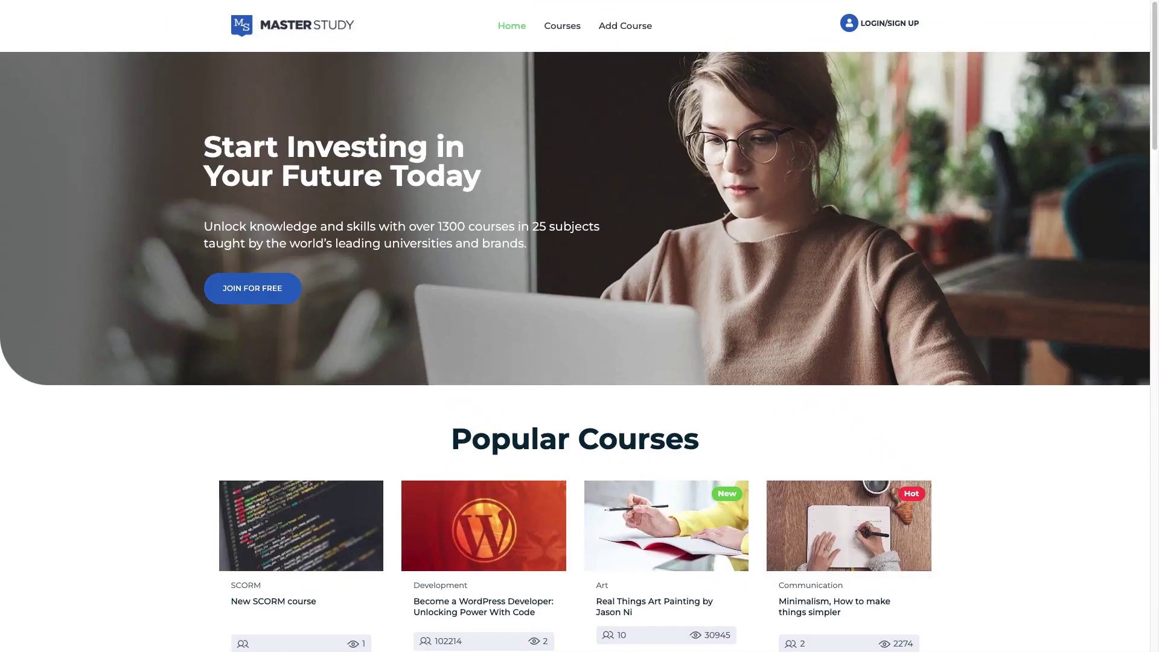
click(565, 27)
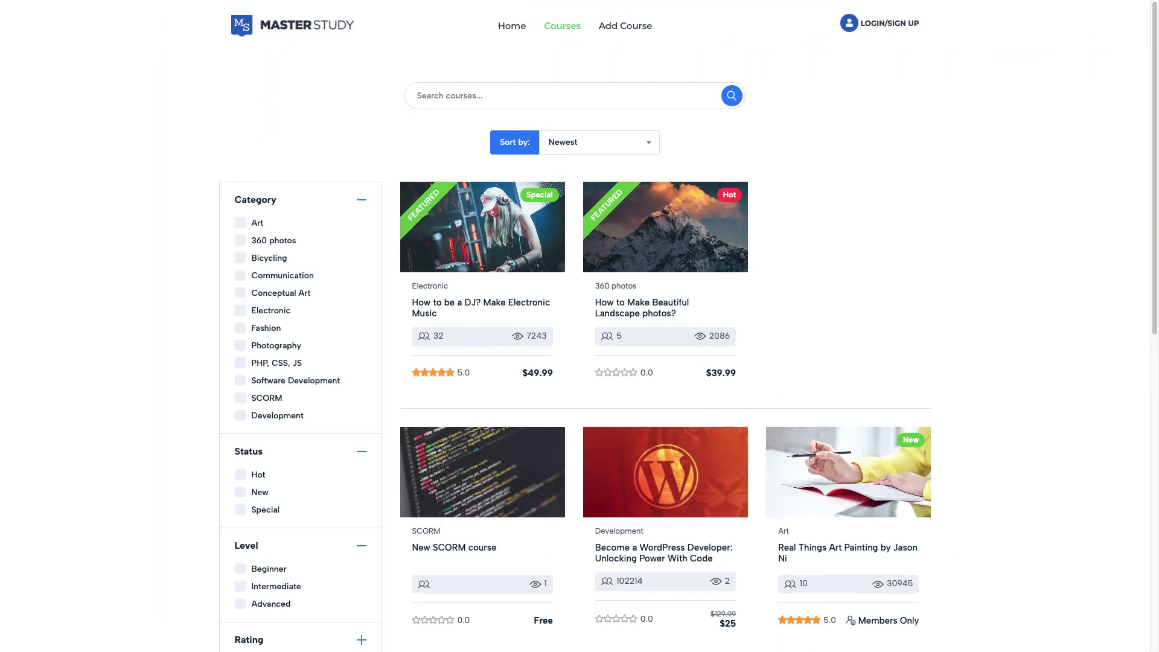
scroll(578, 326, down, 4)
scroll(688, 326, down, 2)
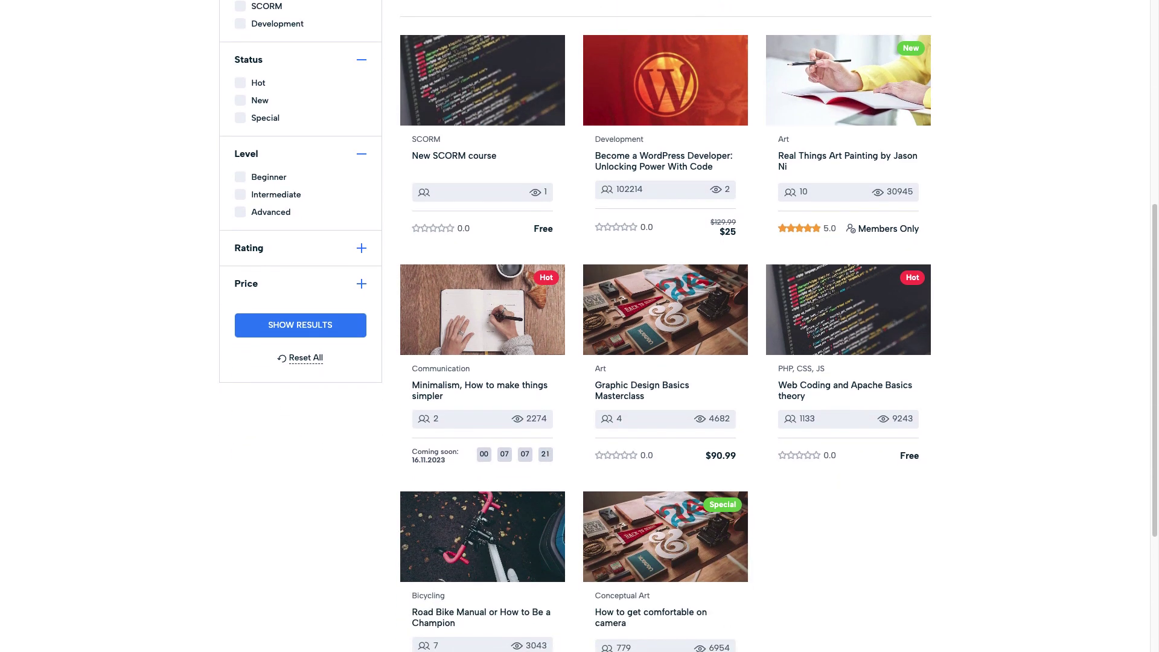
mouse_move(483, 309)
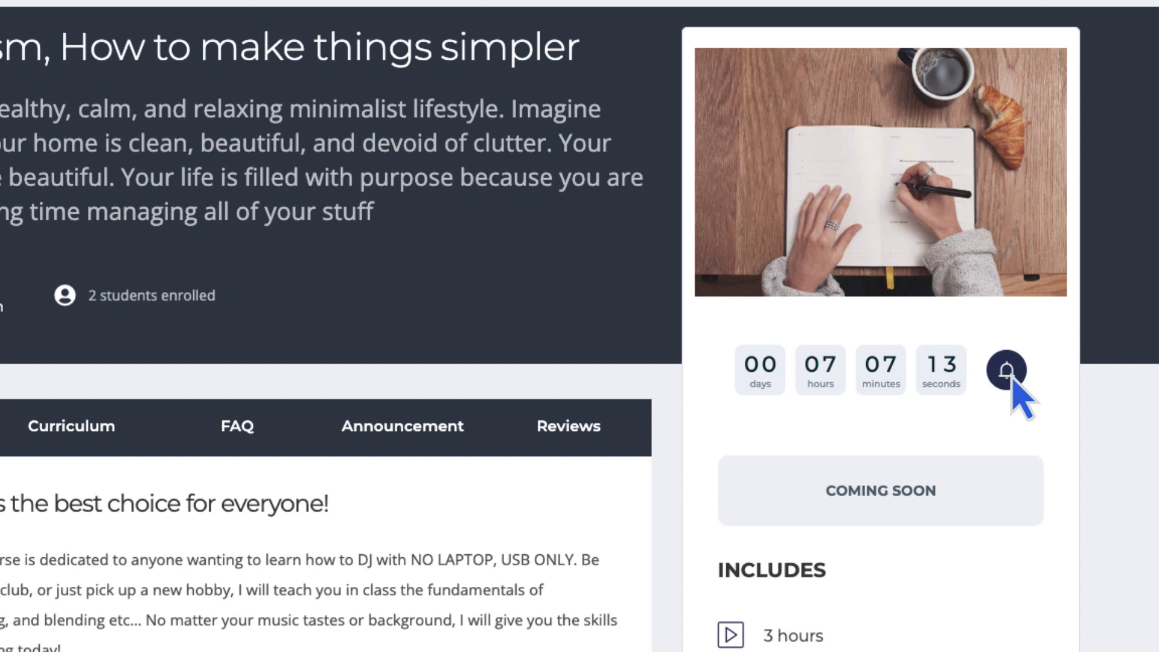
Submit an email address for Minimalism's launch notification, confirm it, then recheck and close the status.
click(1012, 379)
text(y)
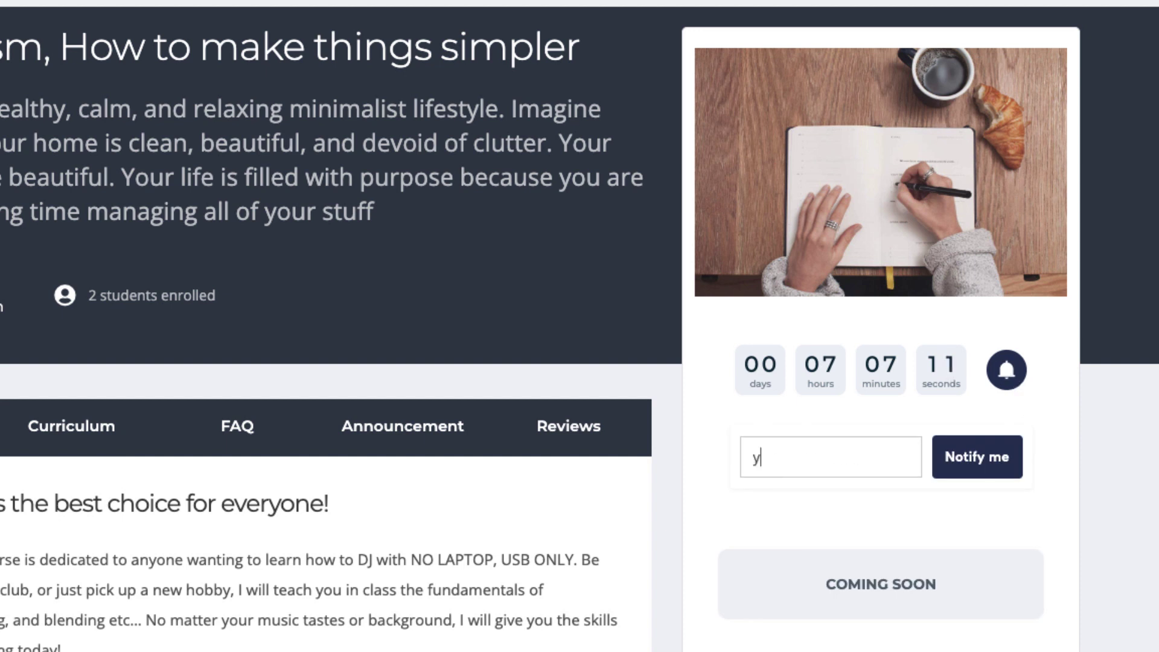
text(ouremail@google.com)
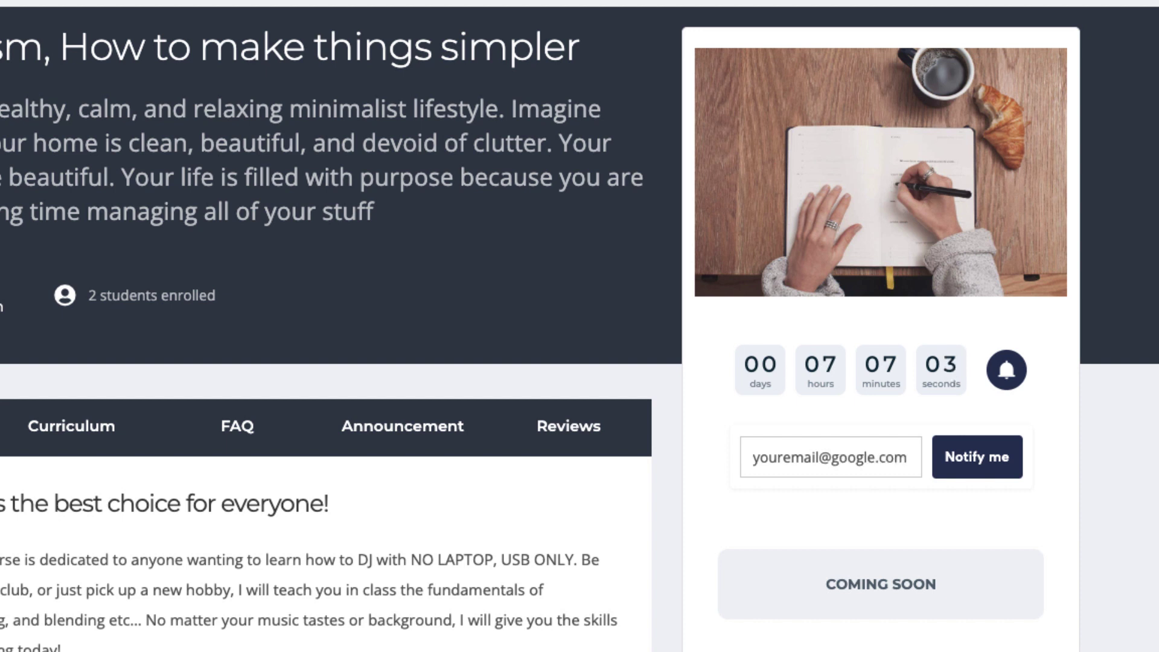
click(1000, 468)
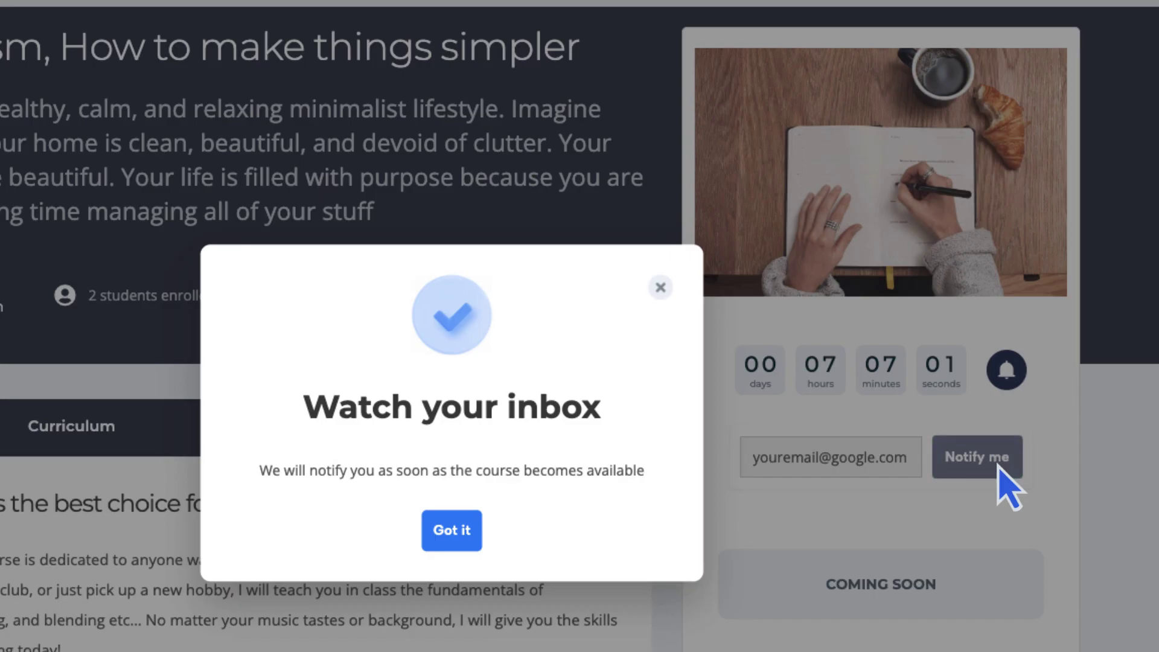
click(472, 542)
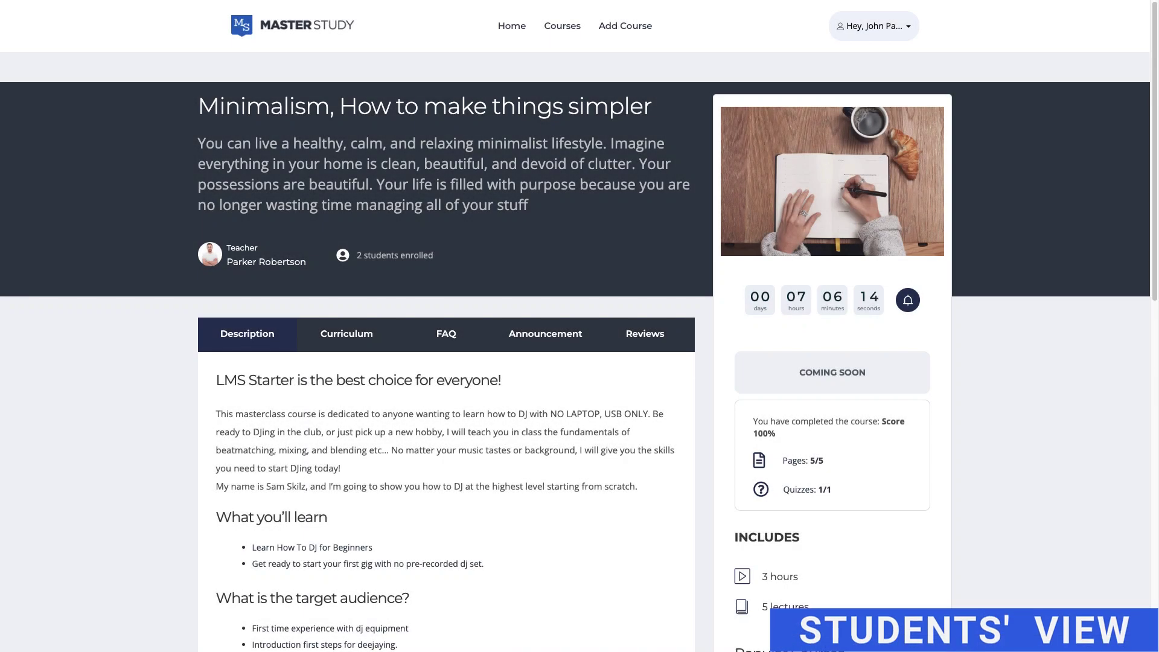
click(909, 300)
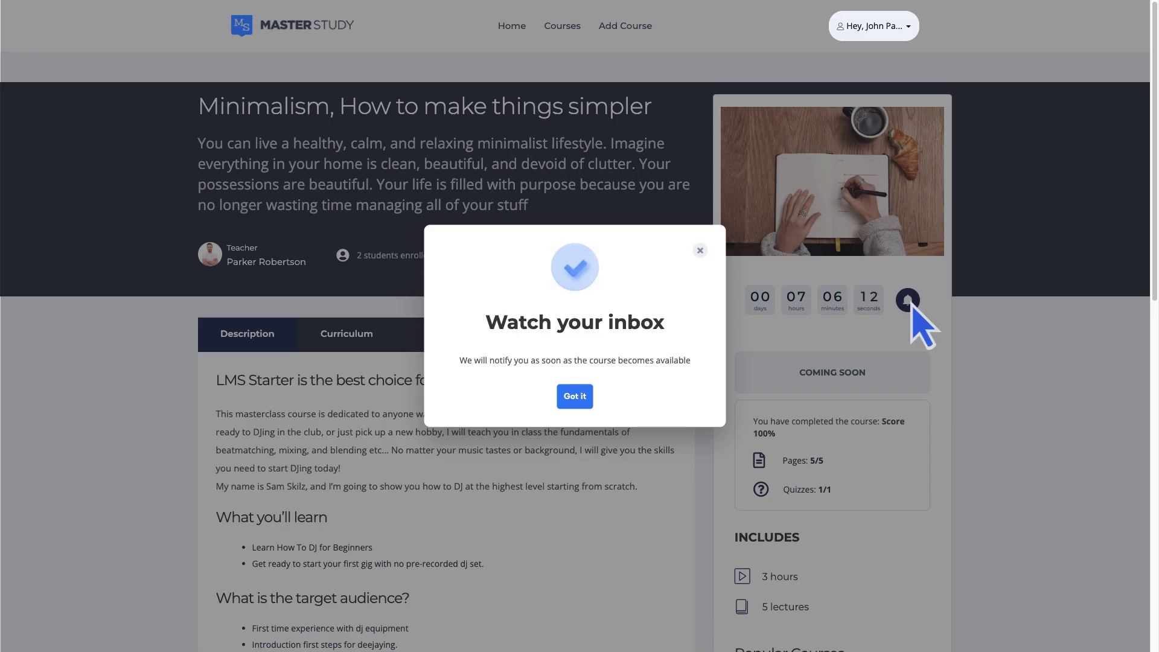
click(575, 396)
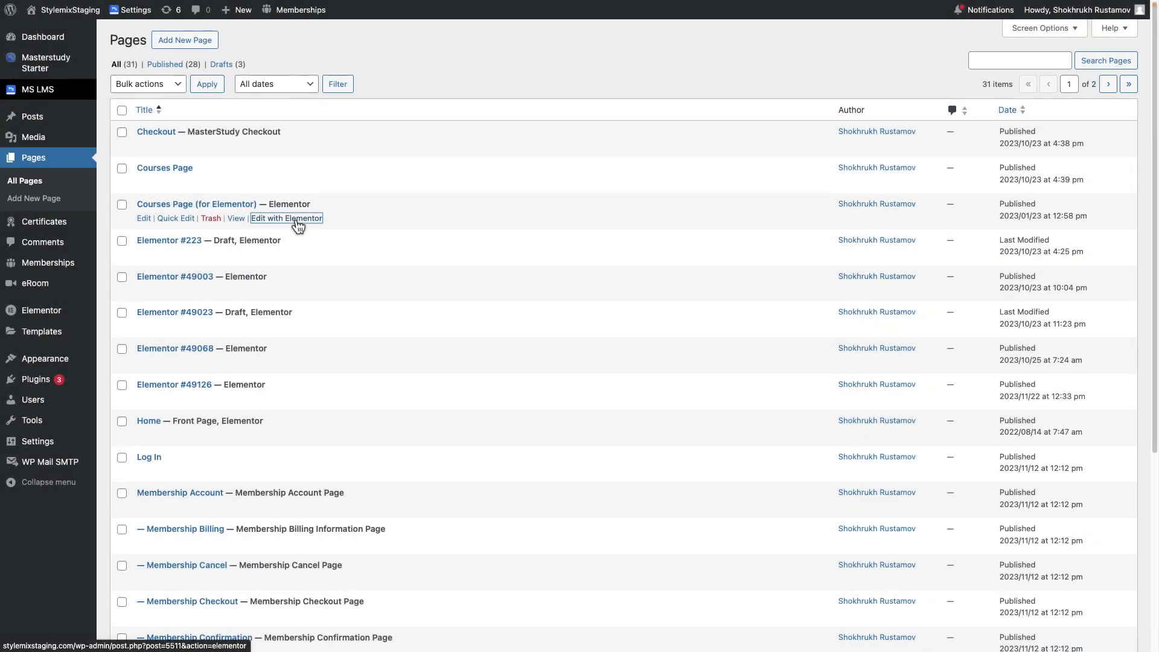
Edit the Courses Page in Elementor and change the card preset to Full Size Image, then Price Button.
click(299, 226)
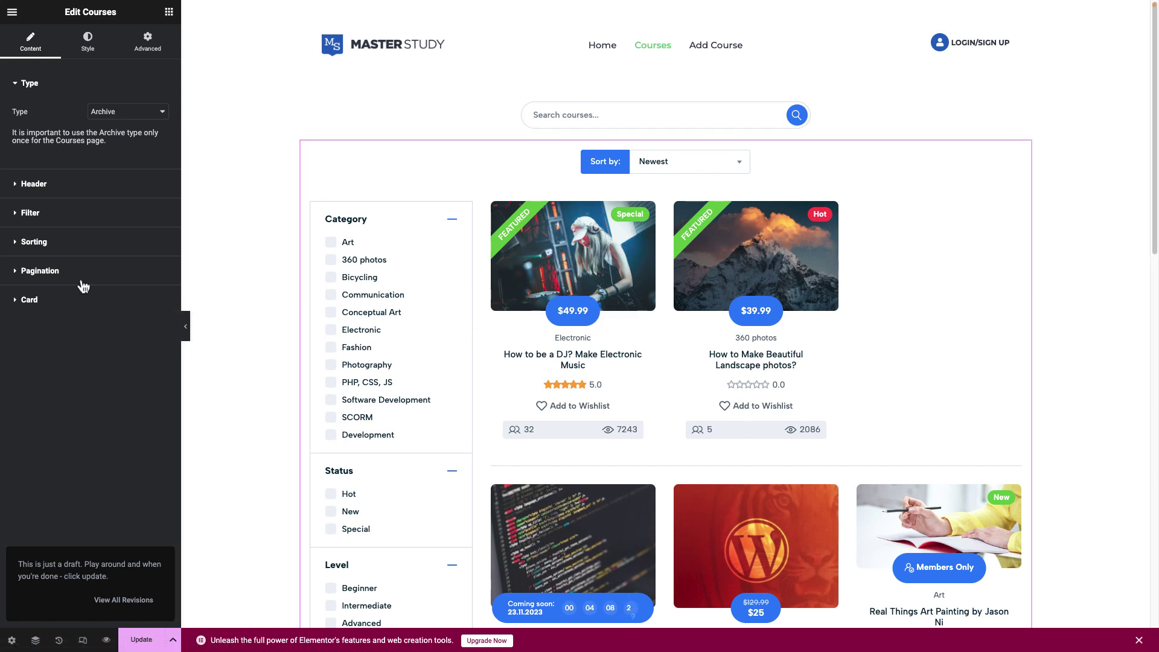
click(29, 299)
click(151, 228)
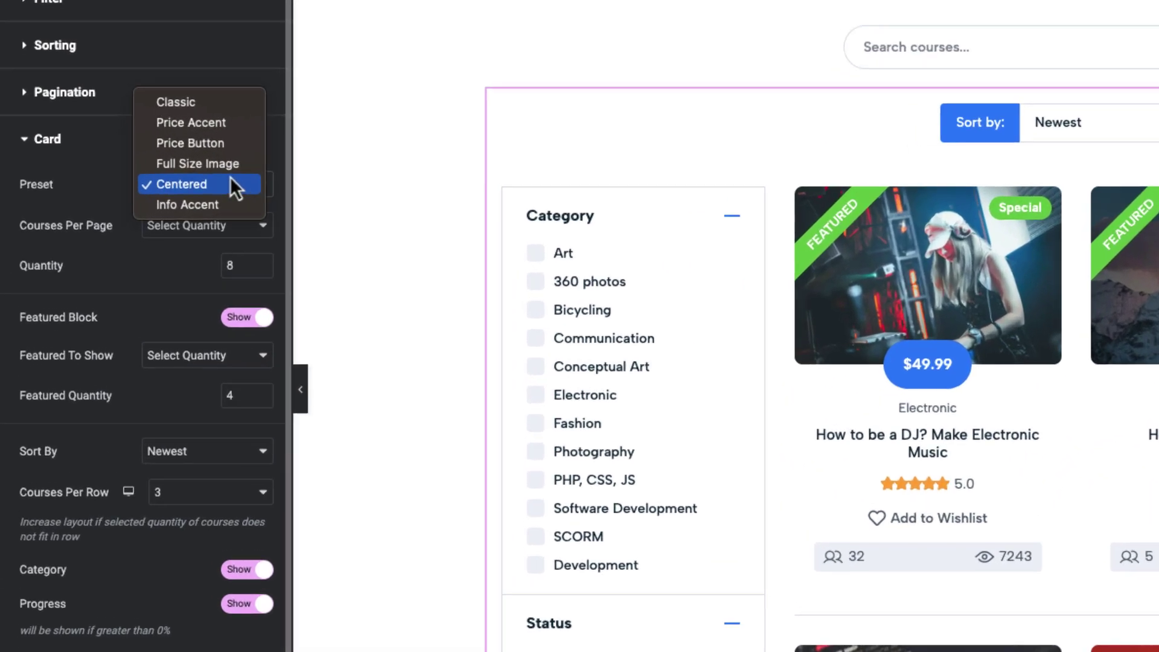
click(224, 164)
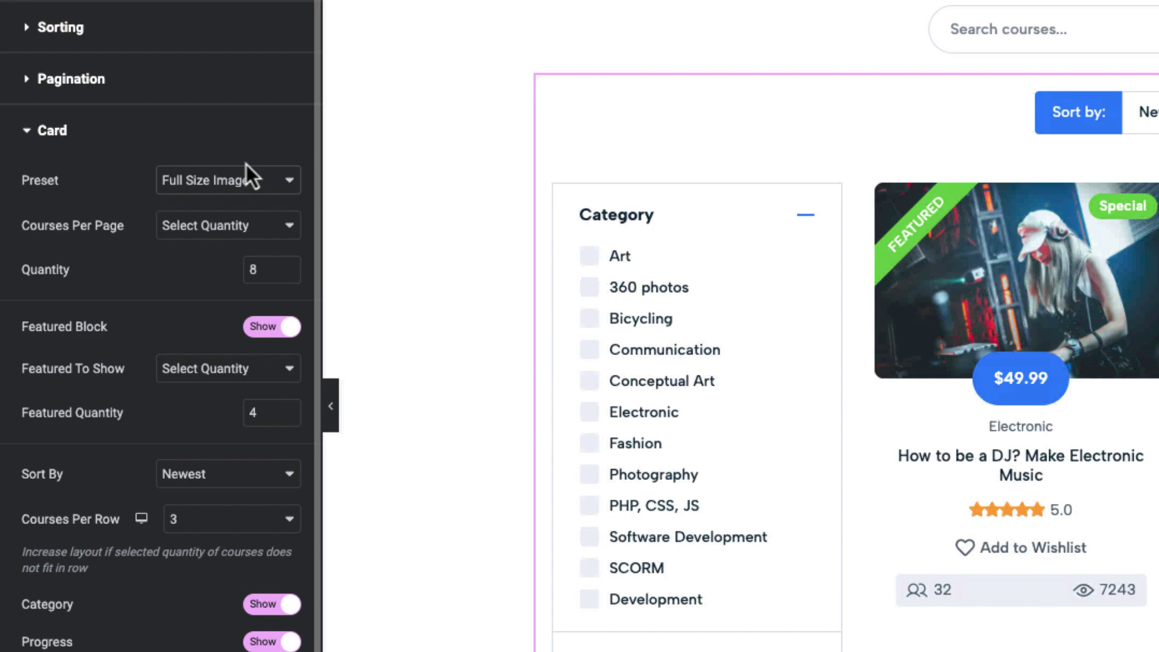
click(260, 182)
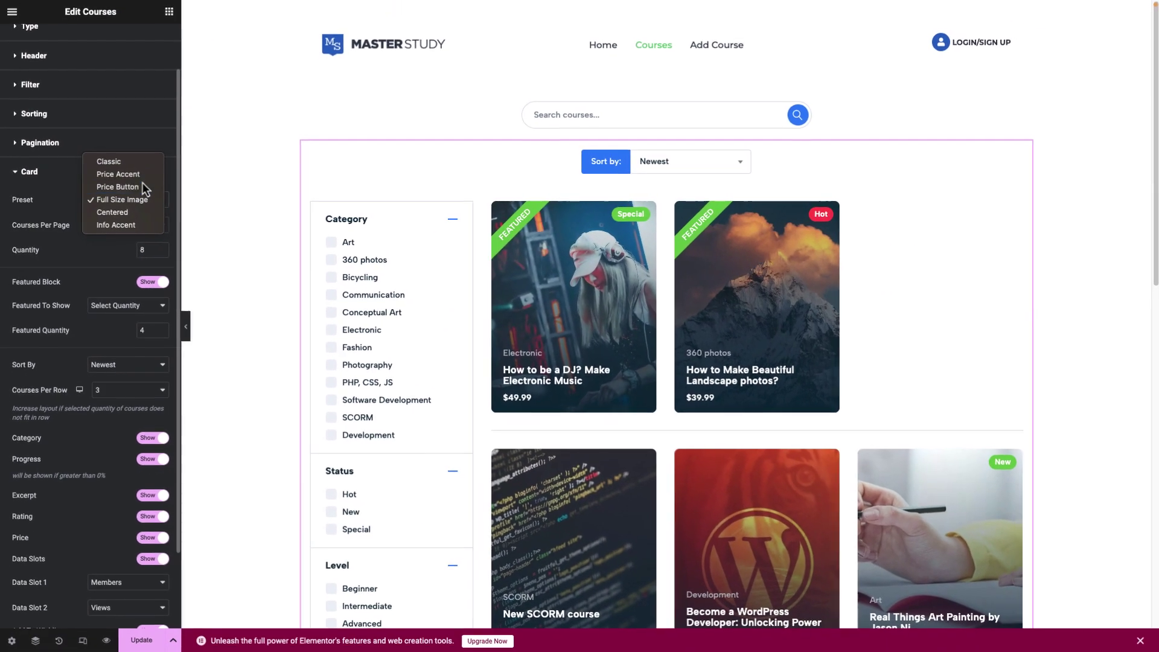
click(143, 186)
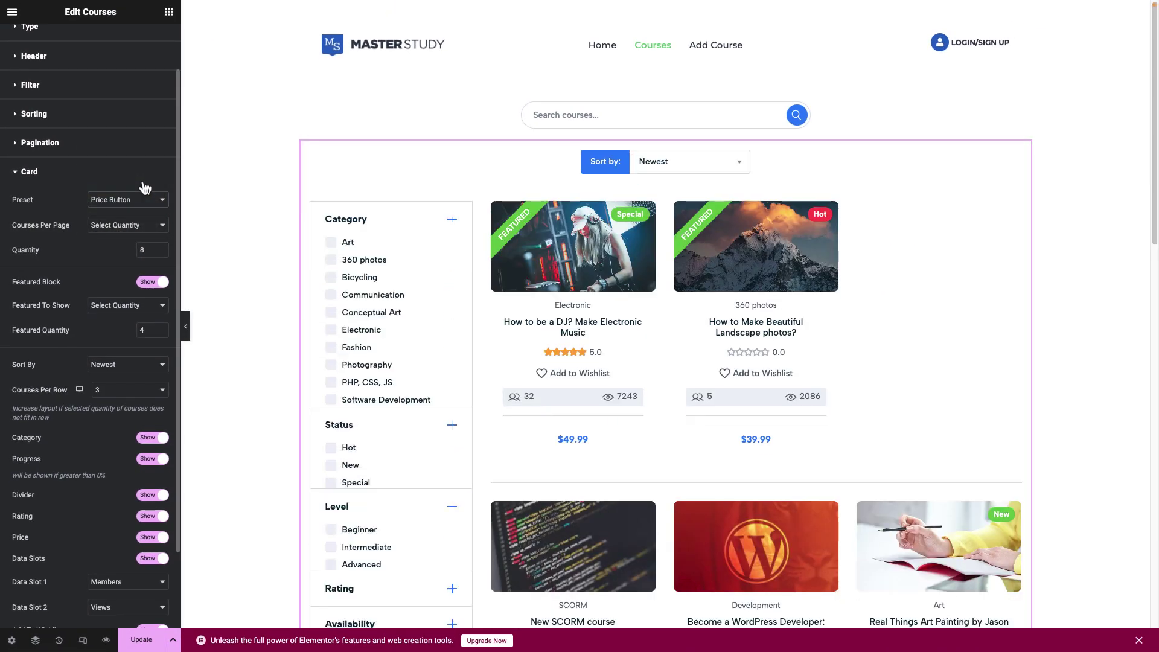
click(147, 202)
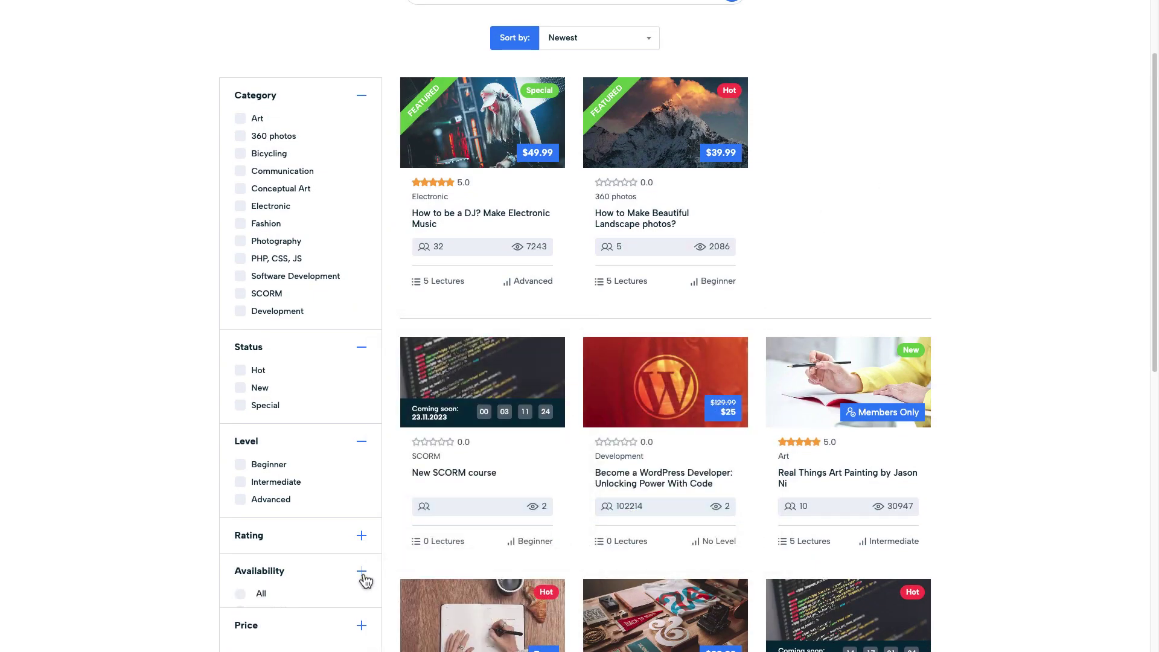
Filter the courses page by Availability to show only Upcoming courses.
scroll(363, 579, down, 1)
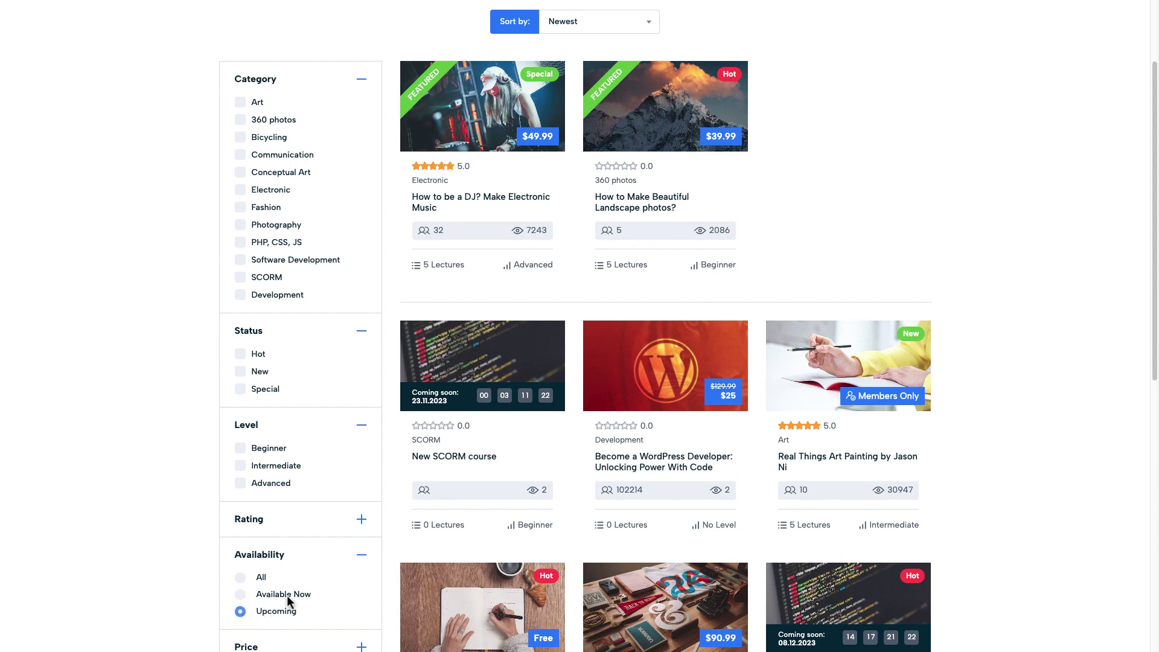
scroll(289, 598, down, 2)
click(297, 614)
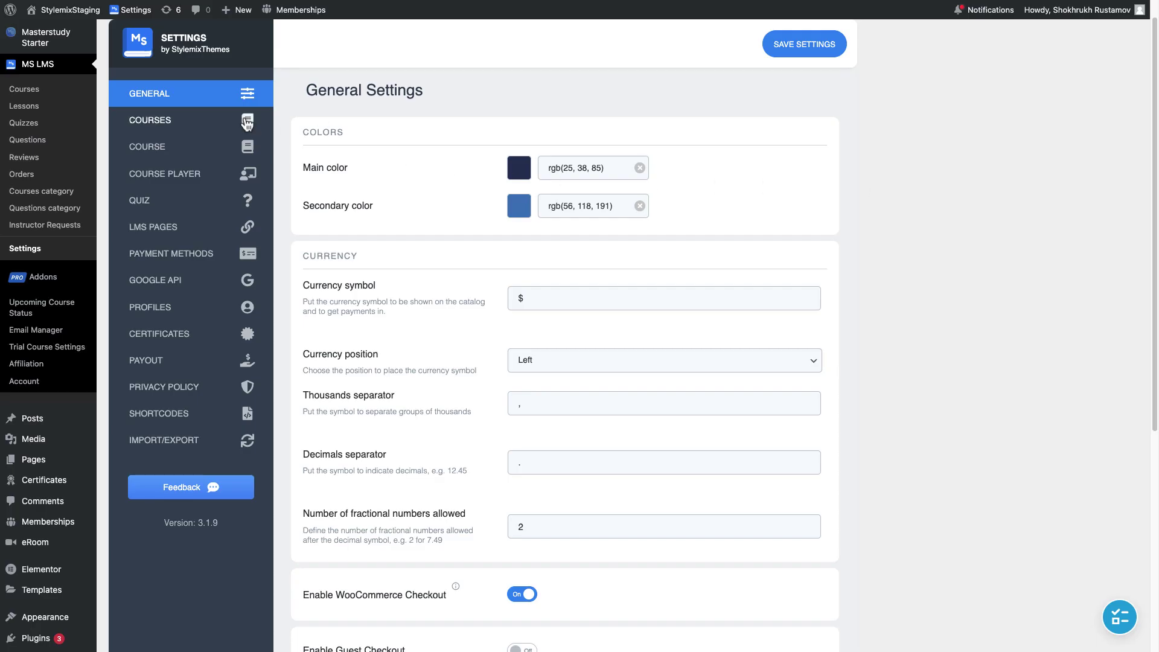
Save the MS LMS Courses settings with the Availability filter enabled.
click(247, 122)
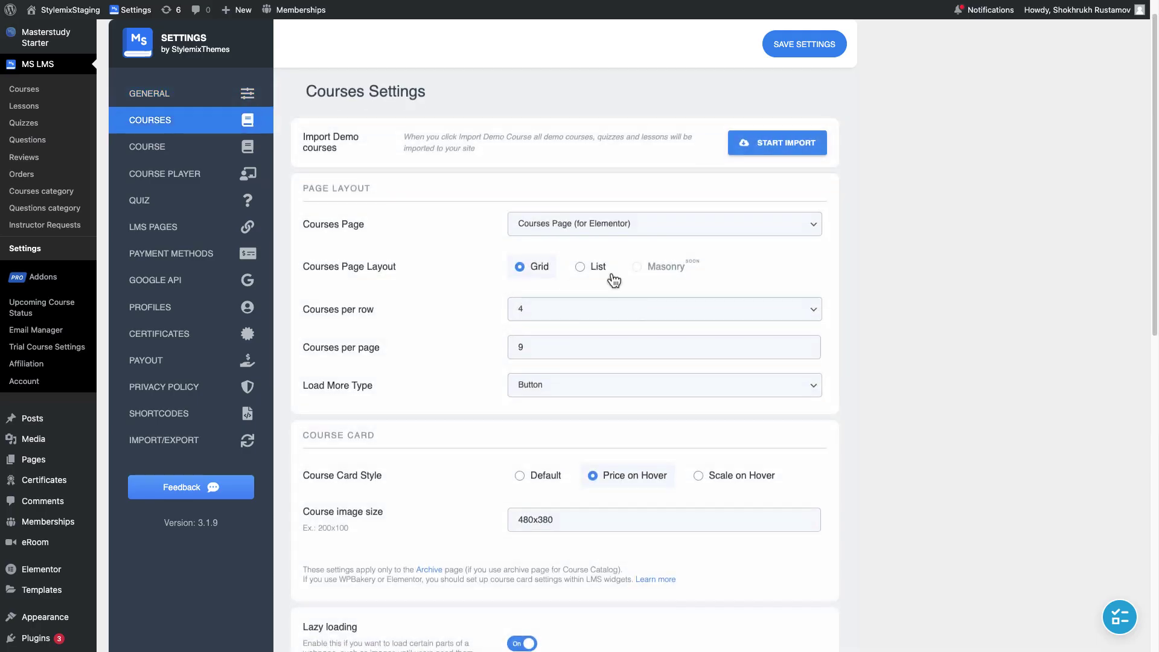
scroll(614, 279, down, 10)
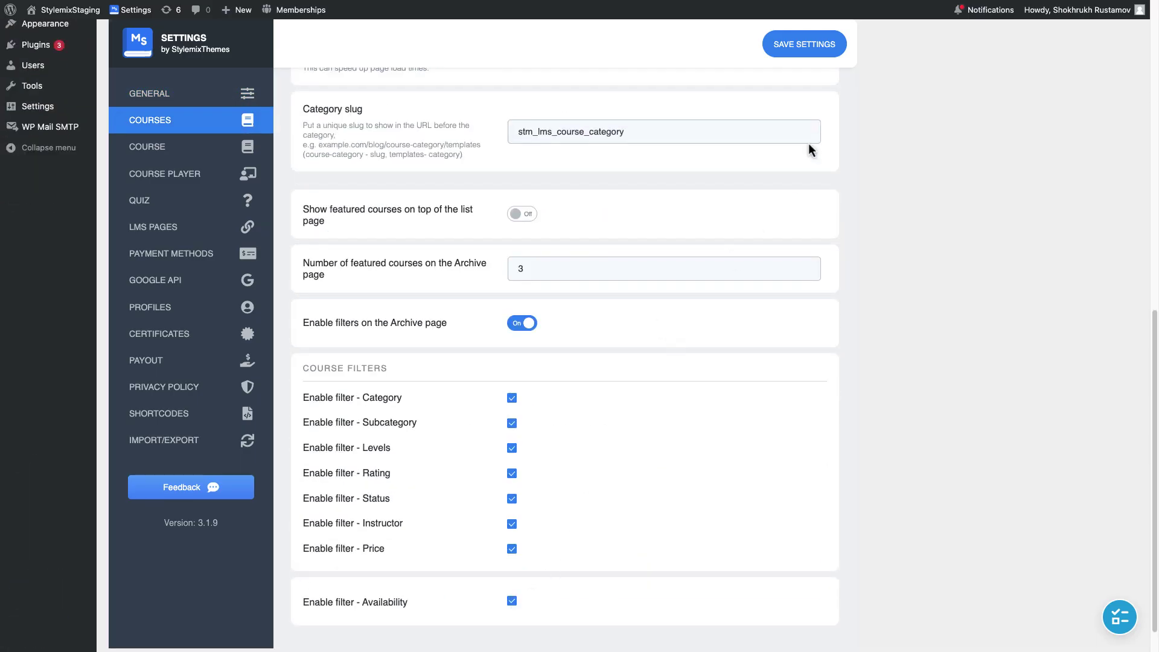
click(804, 44)
scroll(875, 160, up, 10)
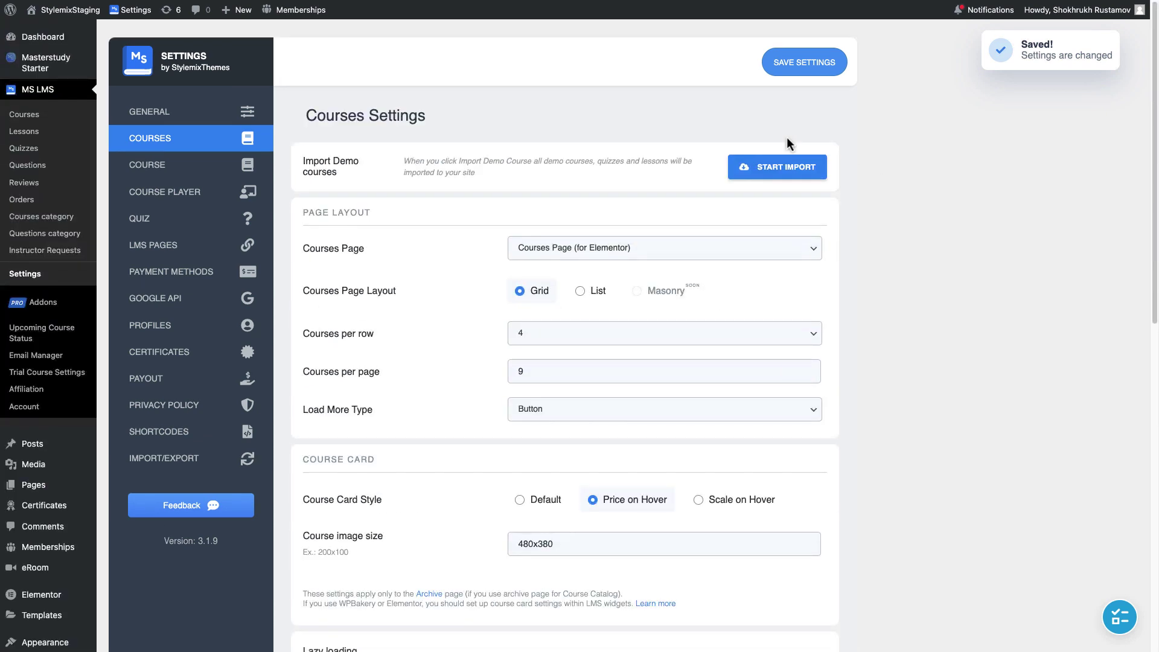
Add Availability (All, Available Now, Upcoming) to the Courses widget's filters in Elementor.
mouse_move(56, 500)
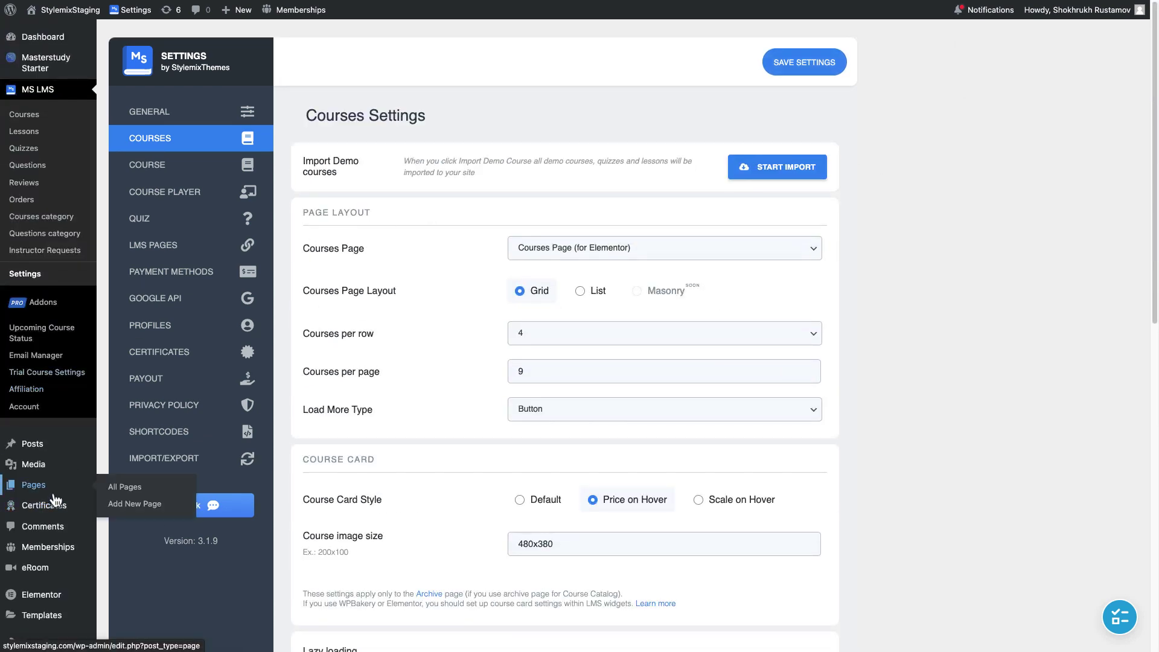
click(53, 494)
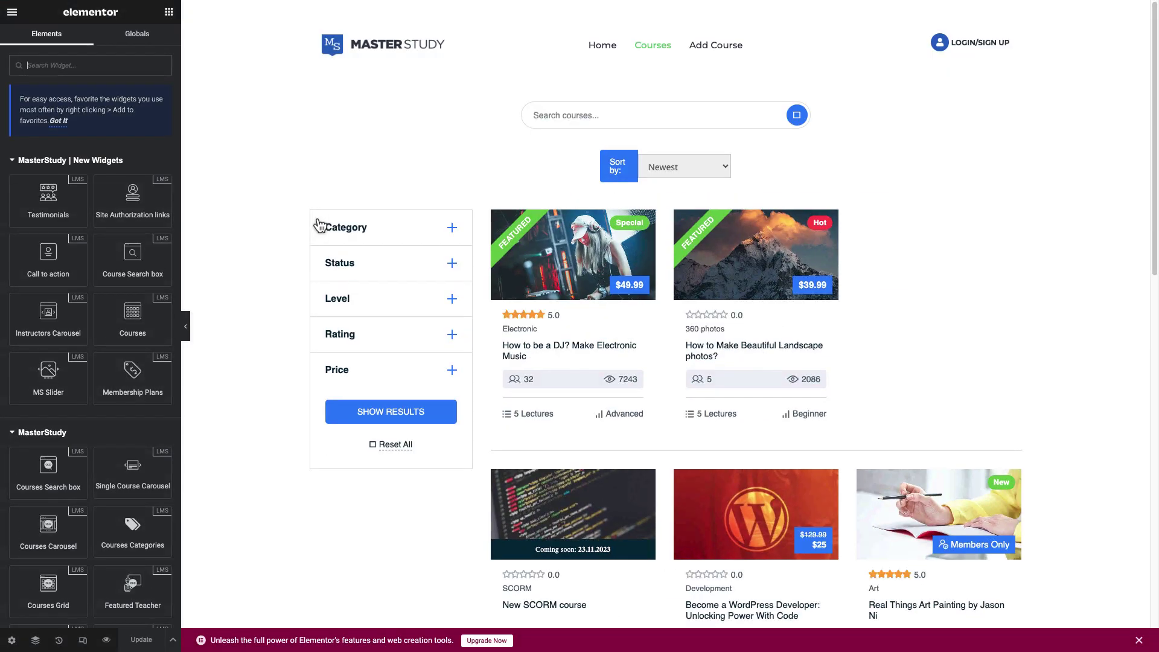
click(62, 213)
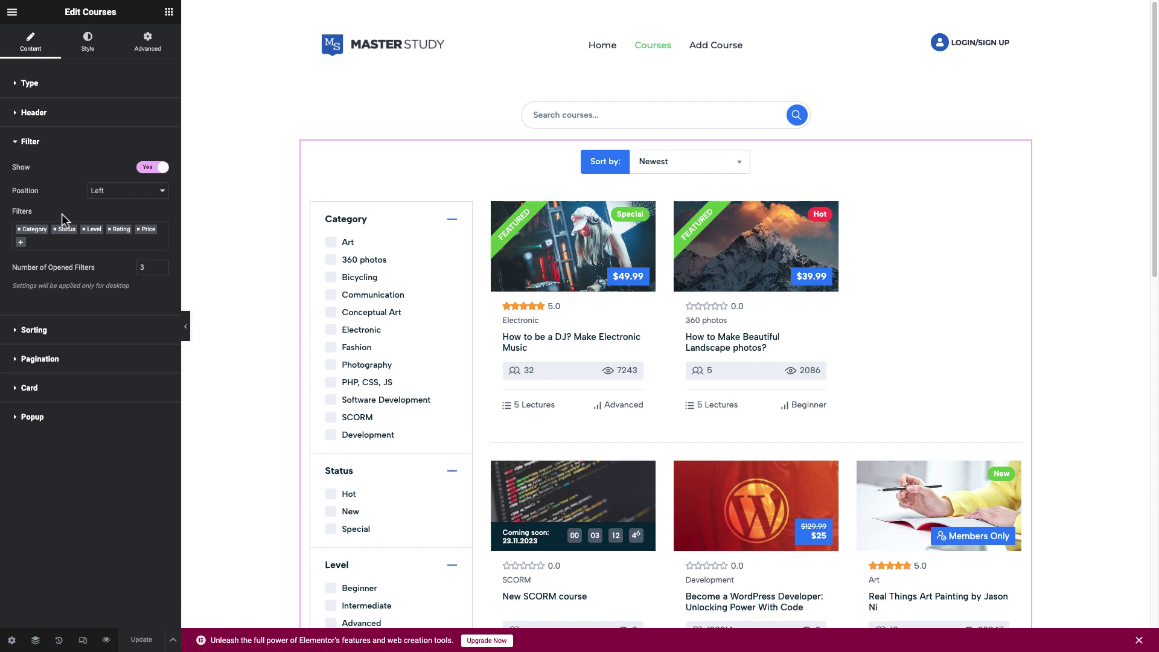
click(29, 242)
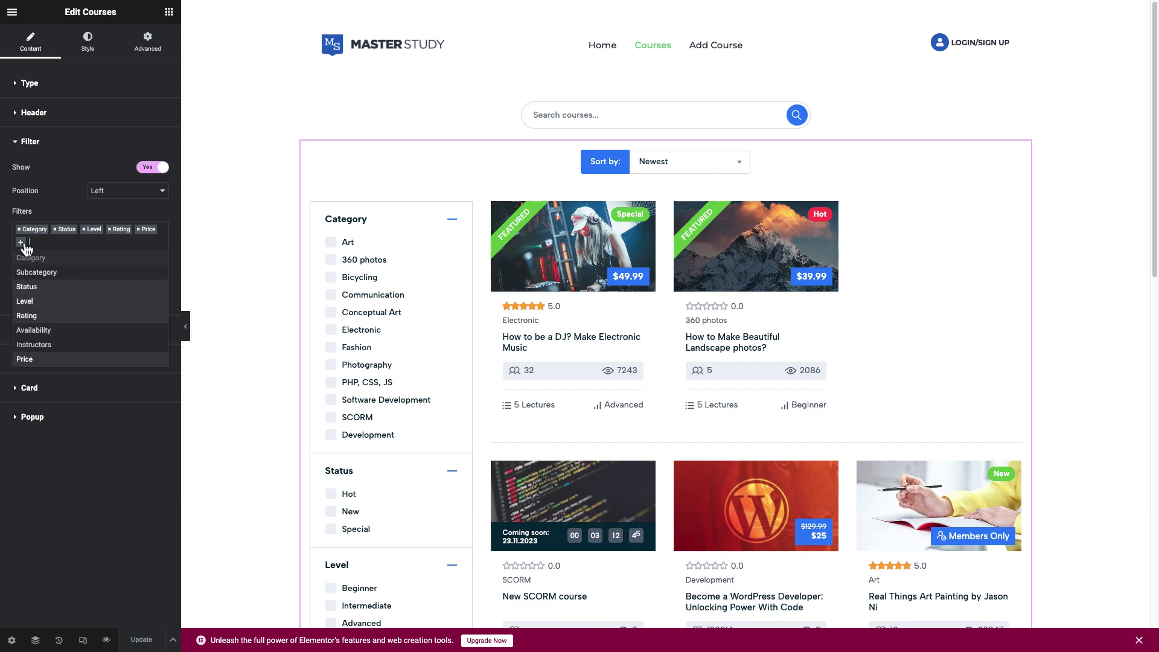
click(30, 331)
scroll(262, 356, down, 8)
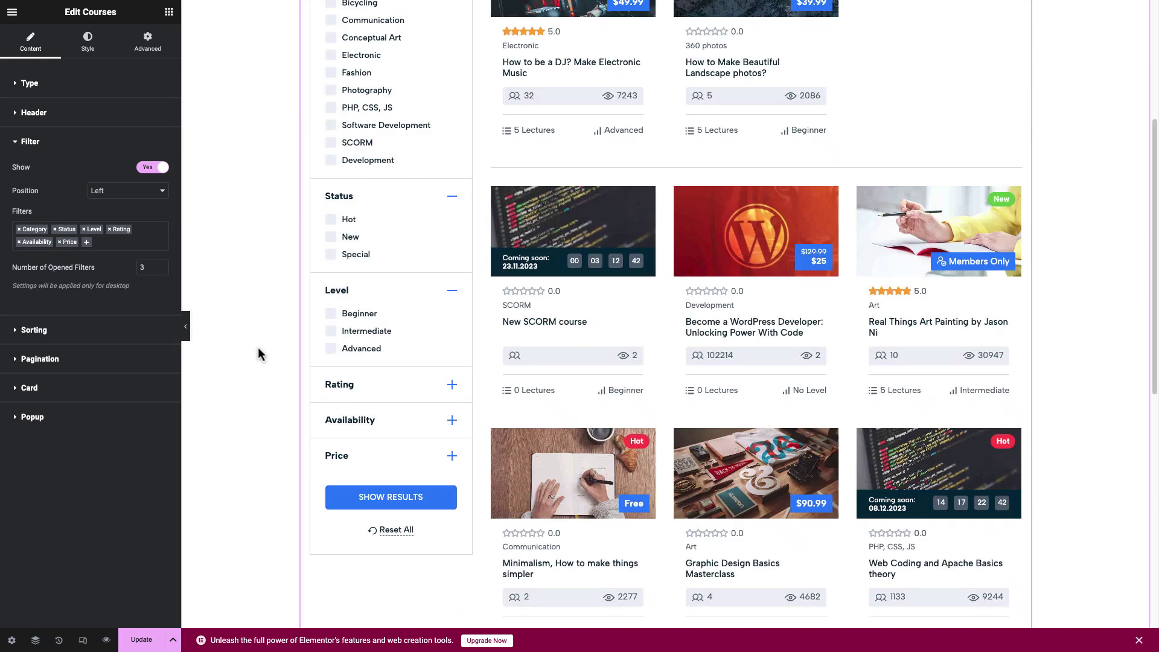
click(454, 177)
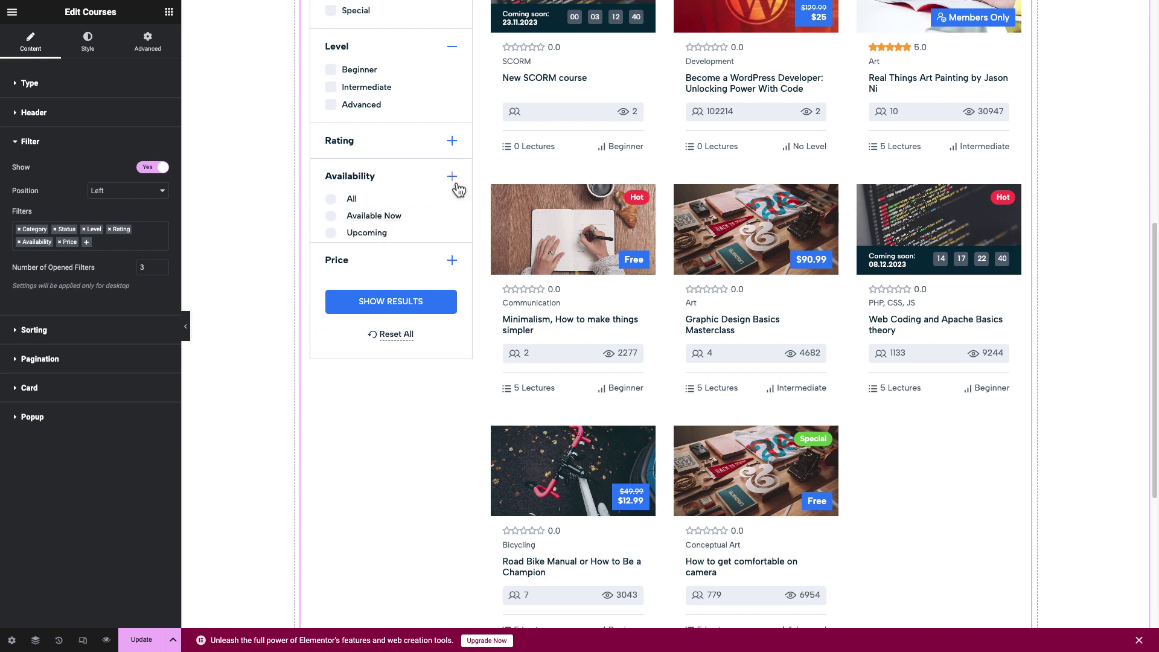
click(453, 177)
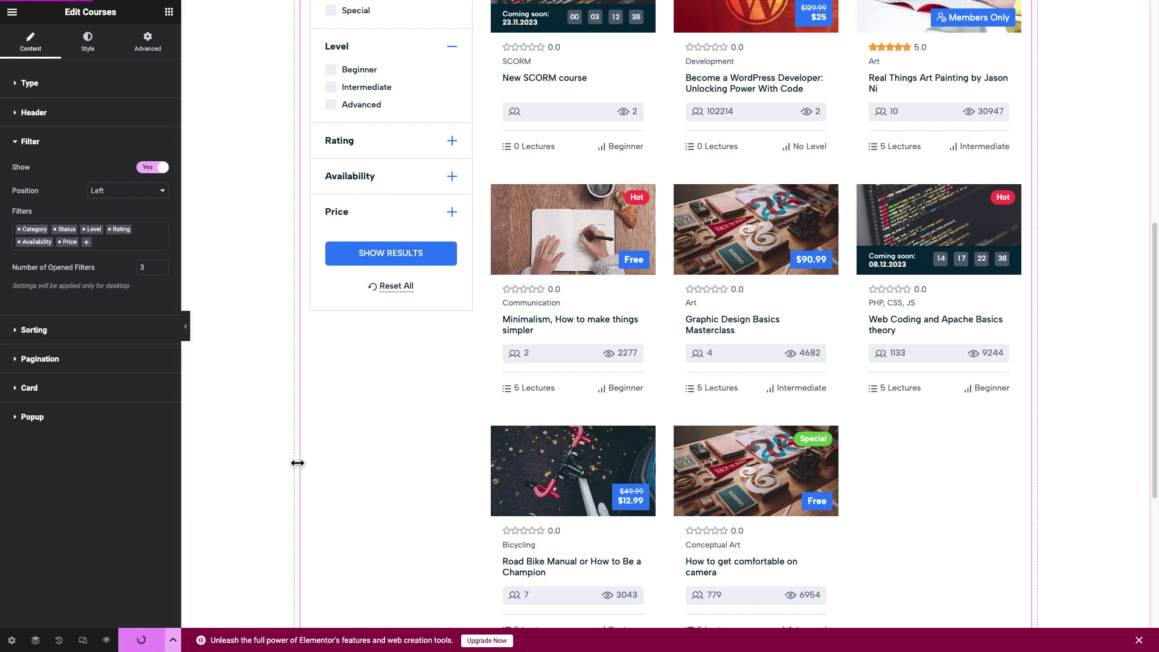